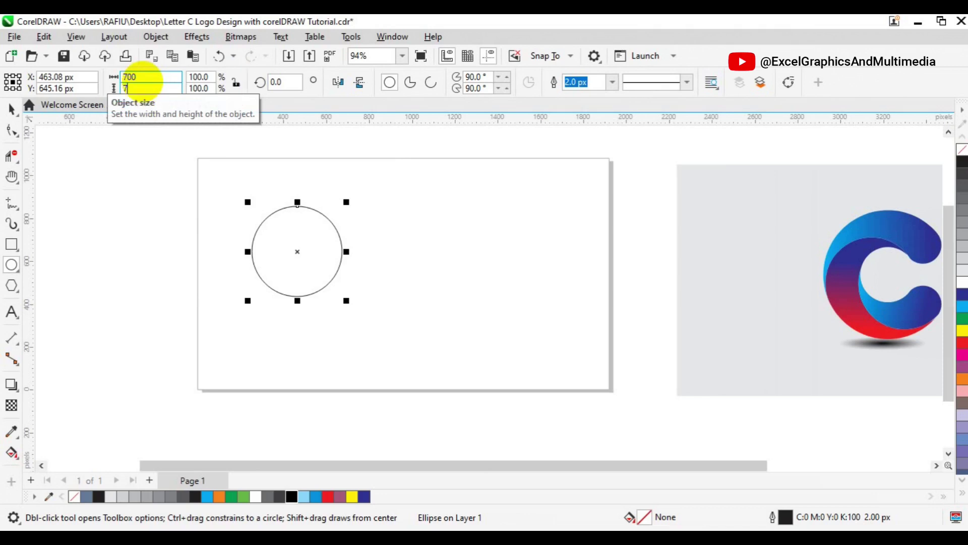
Set the circle's width and height to 700 px and centre it on the page
{"action": "left_click", "coordinate": [144, 82]}
{"action": "key", "text": "Return"}
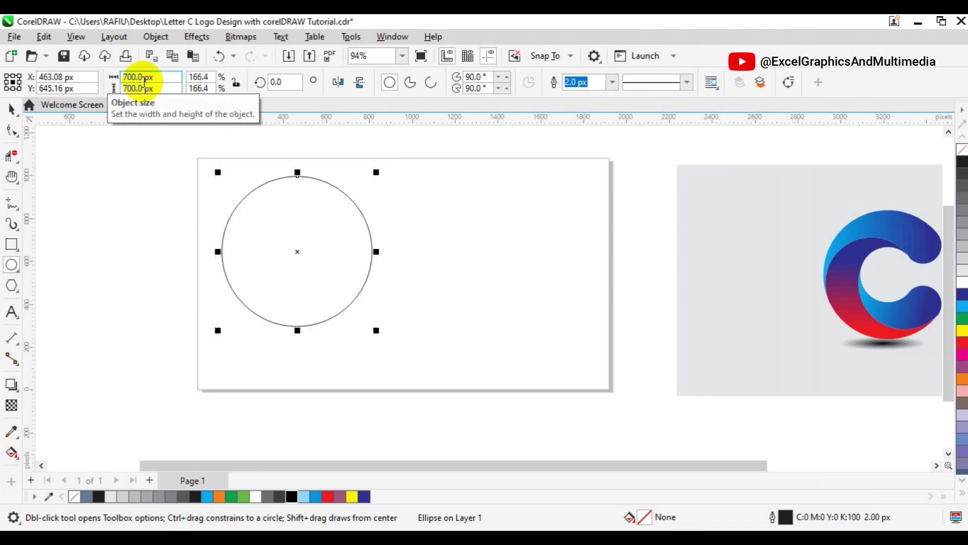
{"action": "key", "text": "space"}
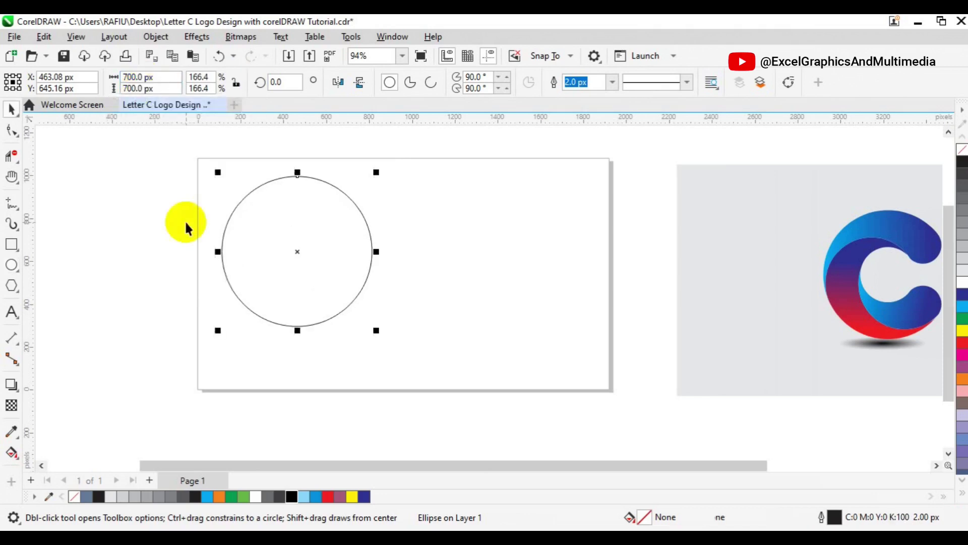
{"action": "key", "text": "p"}
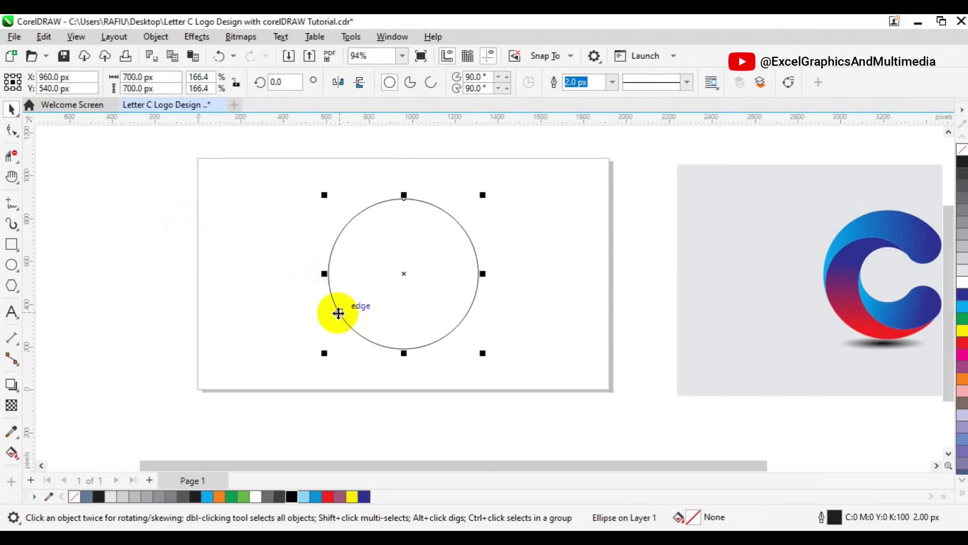
Duplicate the circle, resize the copy to 300 × 300 px and centre it on the page
{"action": "key", "text": "ctrl+d"}
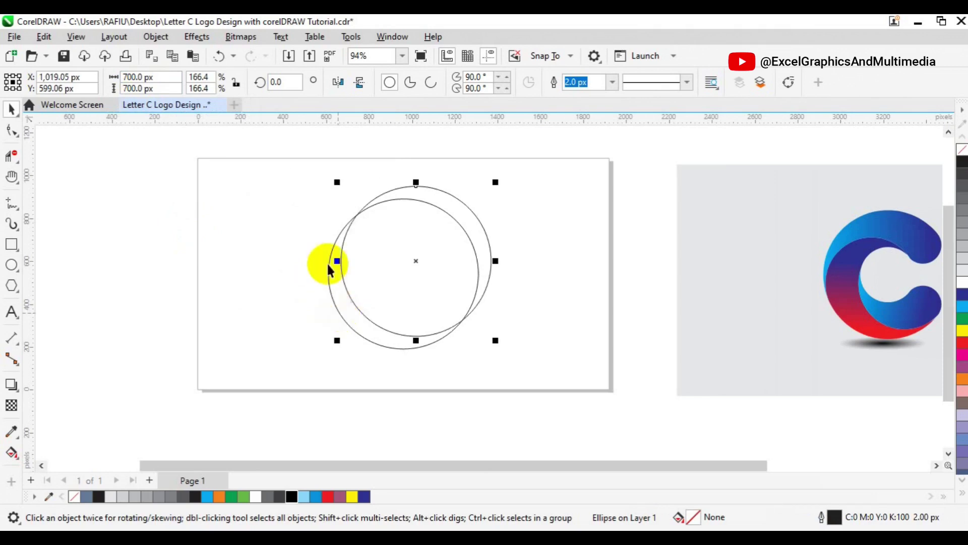
{"action": "left_click", "coordinate": [130, 79]}
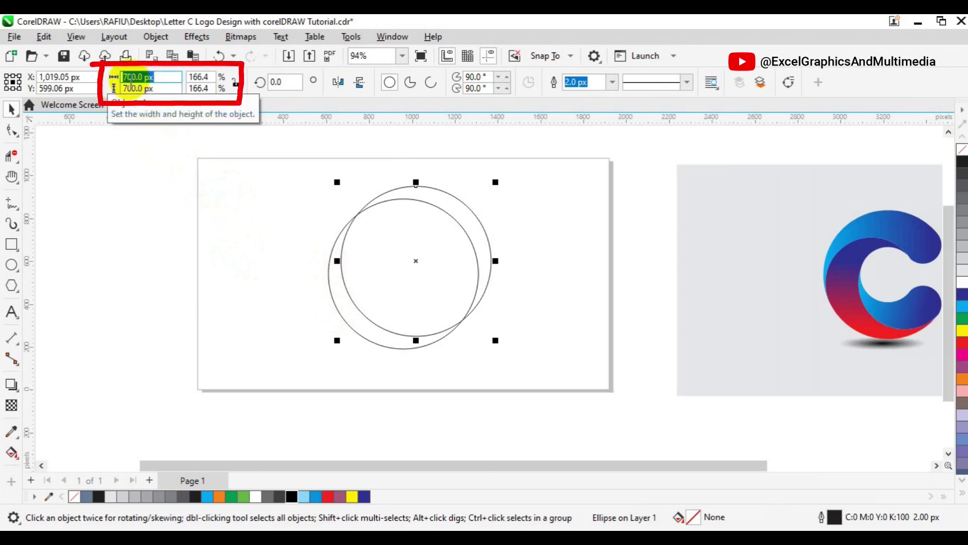
{"action": "type", "text": "300"}
{"action": "key", "text": "Tab"}
{"action": "type", "text": "300"}
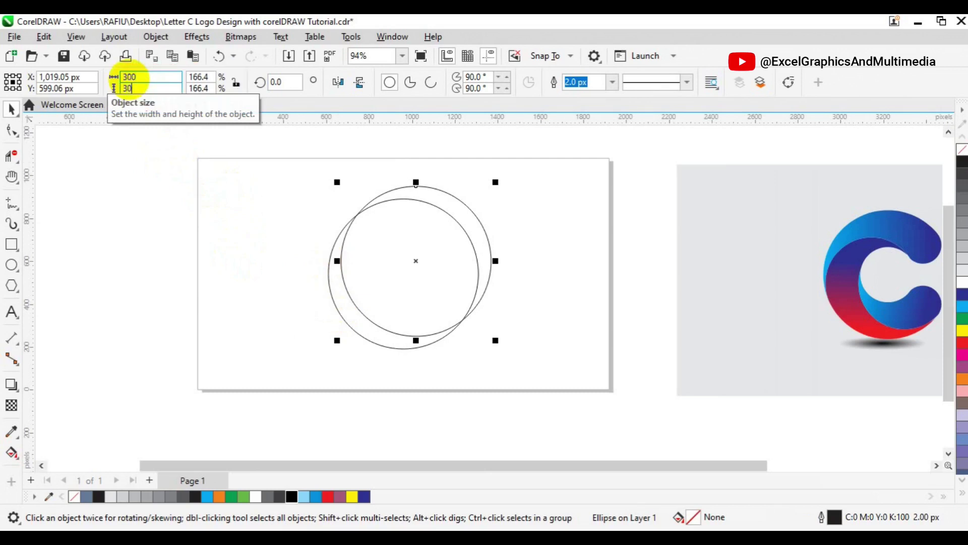
{"action": "key", "text": "Return"}
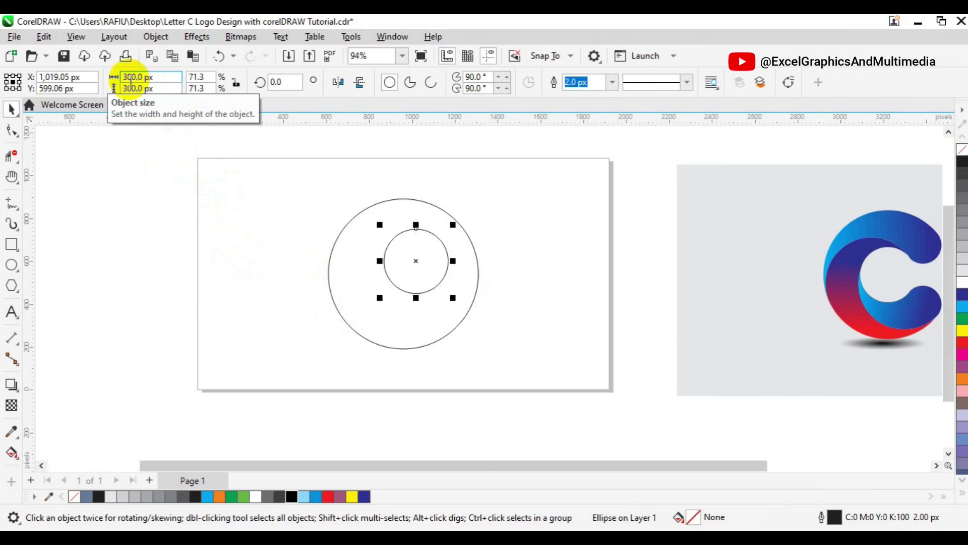
{"action": "key", "text": "p"}
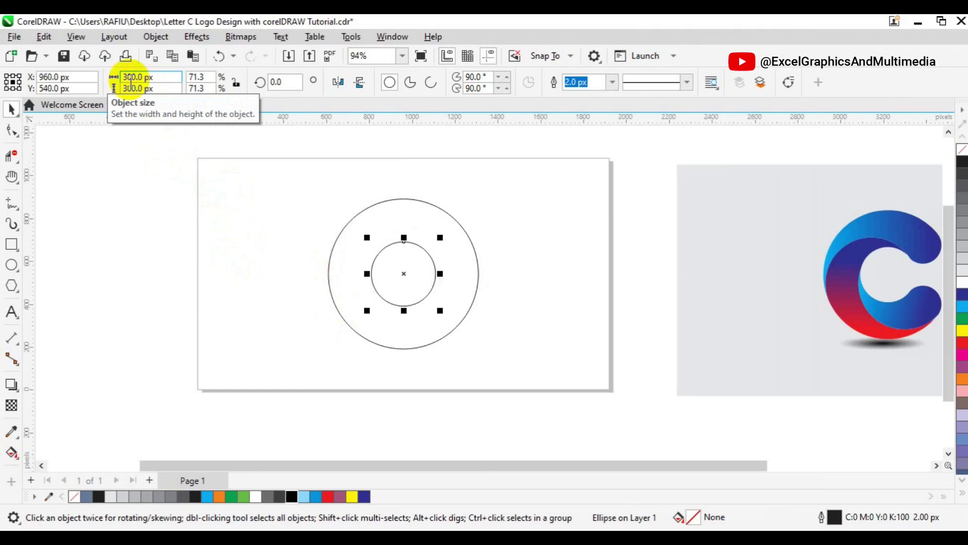
{"action": "left_click", "coordinate": [255, 206]}
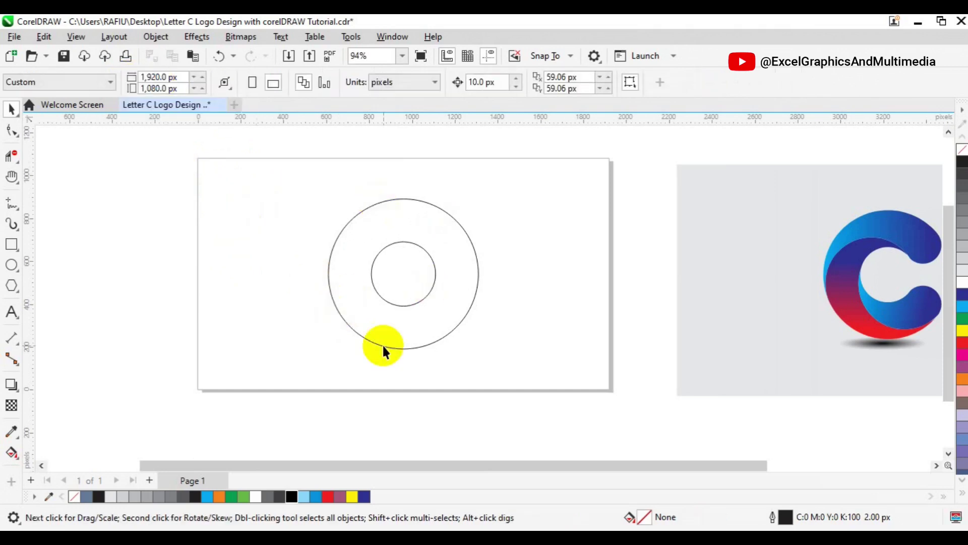
Duplicate the inner circle and set the copy's width and height to 202.05 px
{"action": "left_click", "coordinate": [404, 306]}
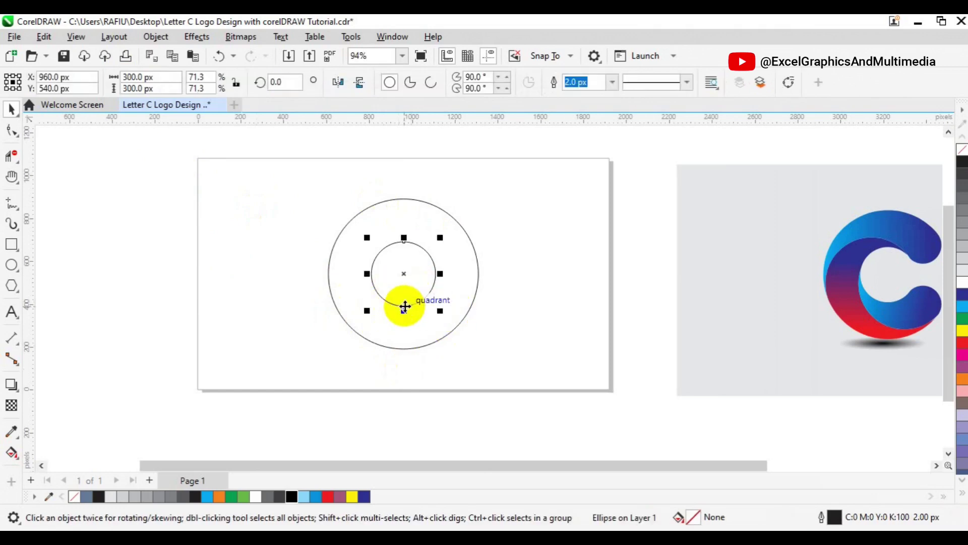
{"action": "left_click_drag", "start_coordinate": [405, 306], "coordinate": [406, 307]}
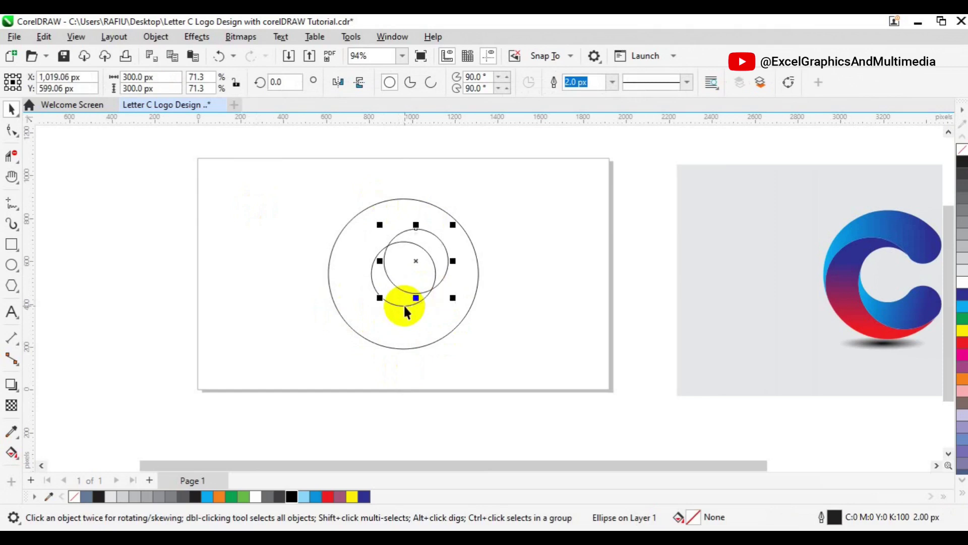
{"action": "left_click", "coordinate": [132, 76]}
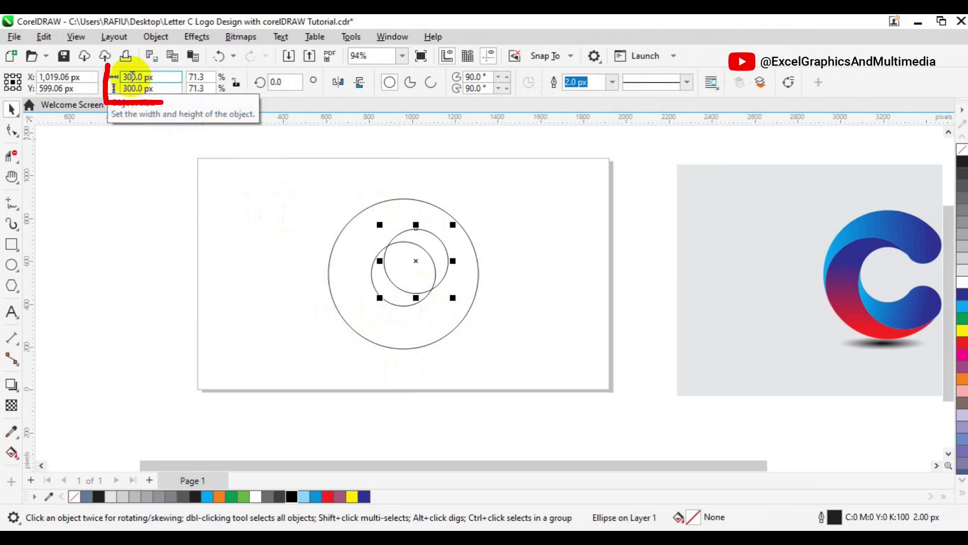
{"action": "type", "text": "202.5"}
{"action": "key", "text": "BackSpace"}
{"action": "type", "text": "05"}
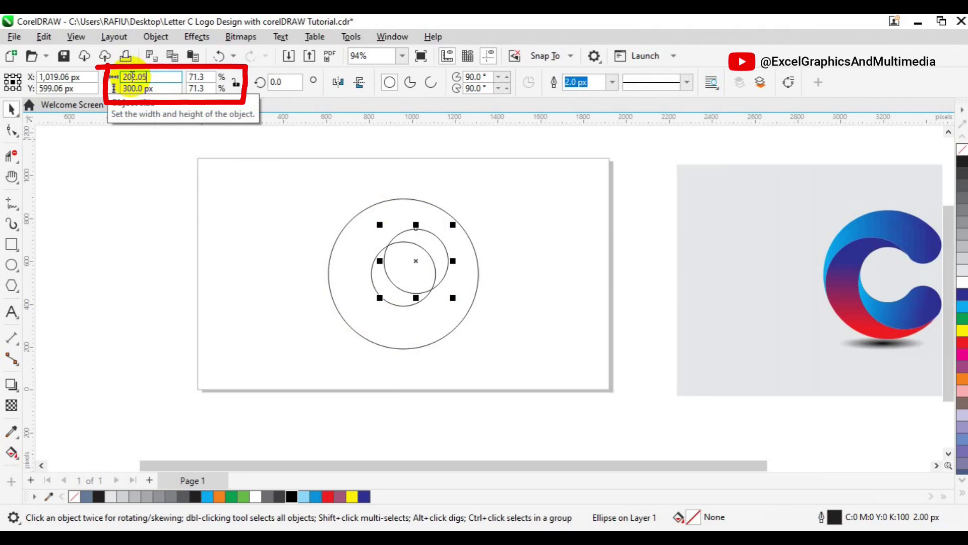
{"action": "key", "text": "Tab"}
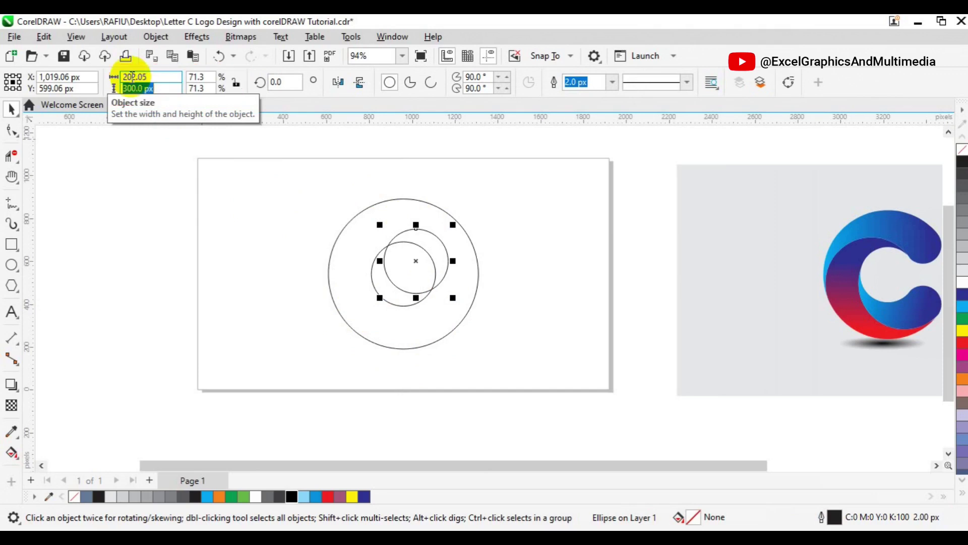
{"action": "type", "text": "202.05"}
{"action": "key", "text": "Return"}
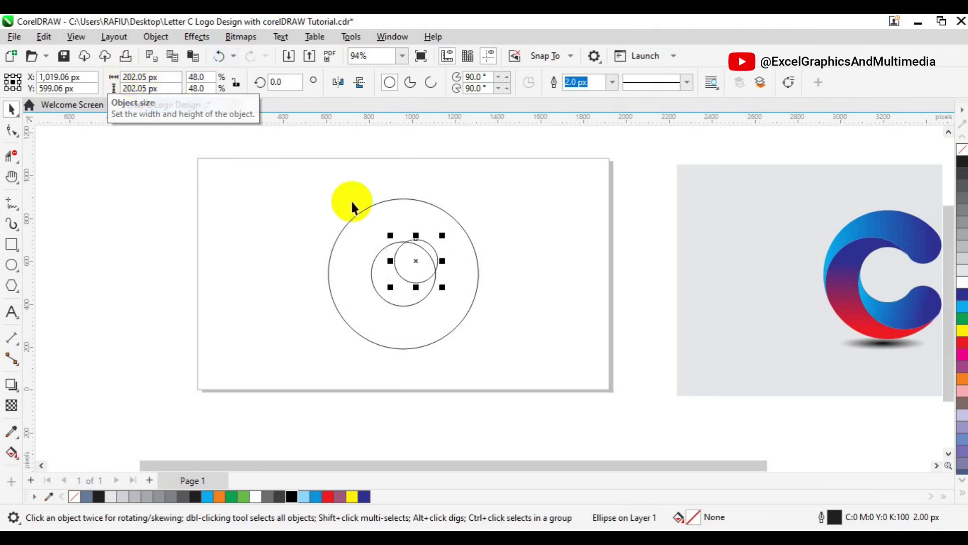
Fit the 202.05 px circle between the inner and outer circles at their upper right, and copy it straight down to the lower right
{"action": "left_click_drag", "start_coordinate": [404, 239], "coordinate": [480, 217]}
{"action": "scroll", "coordinate": [413, 265], "scroll_direction": "up", "scroll_amount": 2}
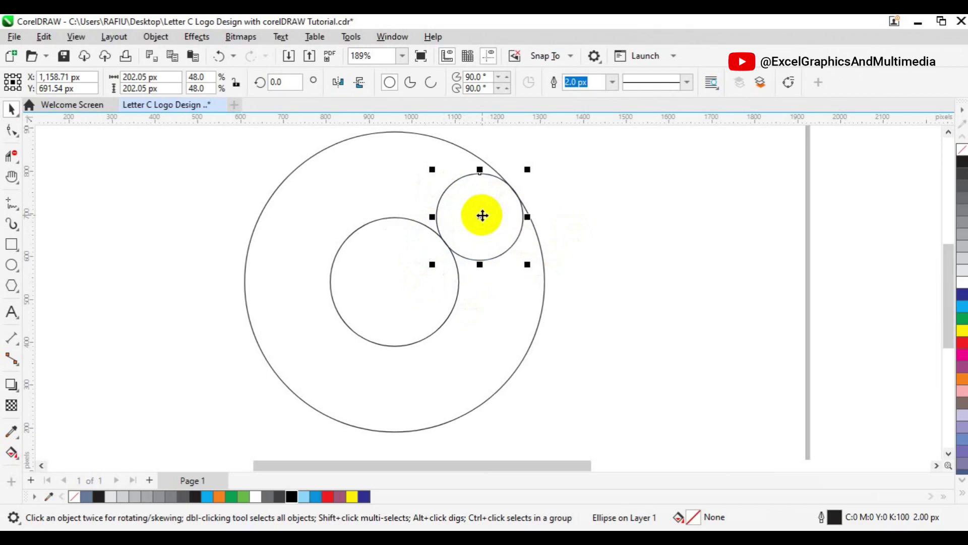
{"action": "left_click_drag", "start_coordinate": [482, 215], "coordinate": [471, 347]}
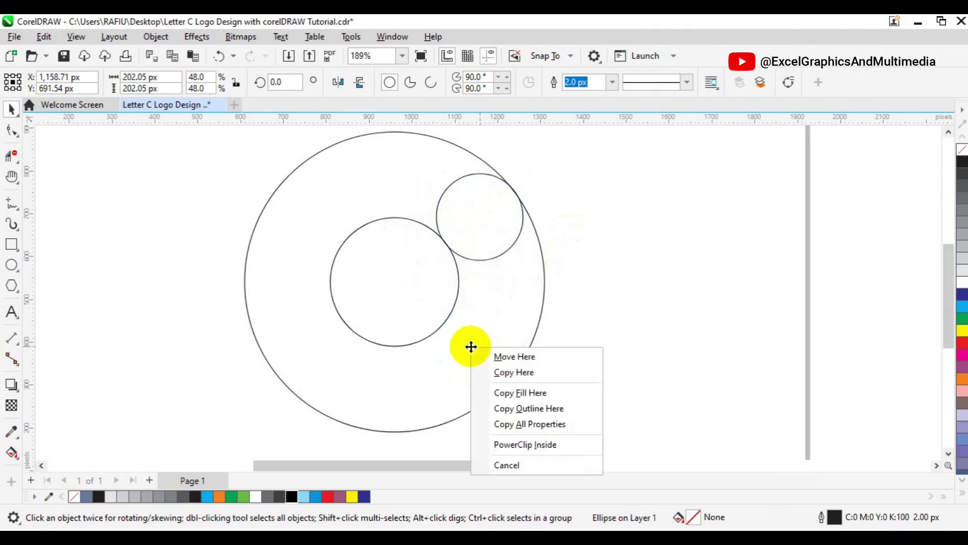
{"action": "left_click", "coordinate": [513, 378]}
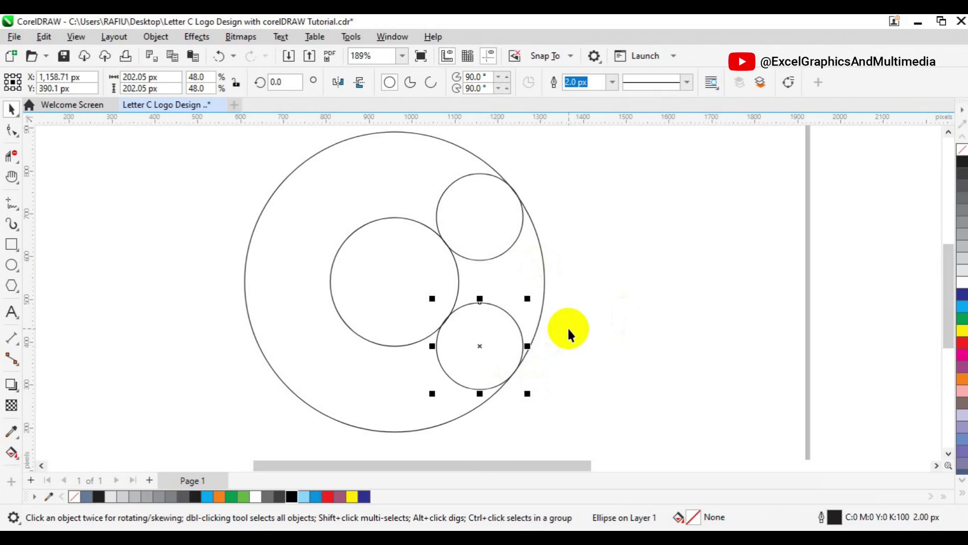
Duplicate the lower small circle, move the copy over the inner circle's left side and resize it to 500.16 × 500.16 px
{"action": "key", "text": "ctrl+d"}
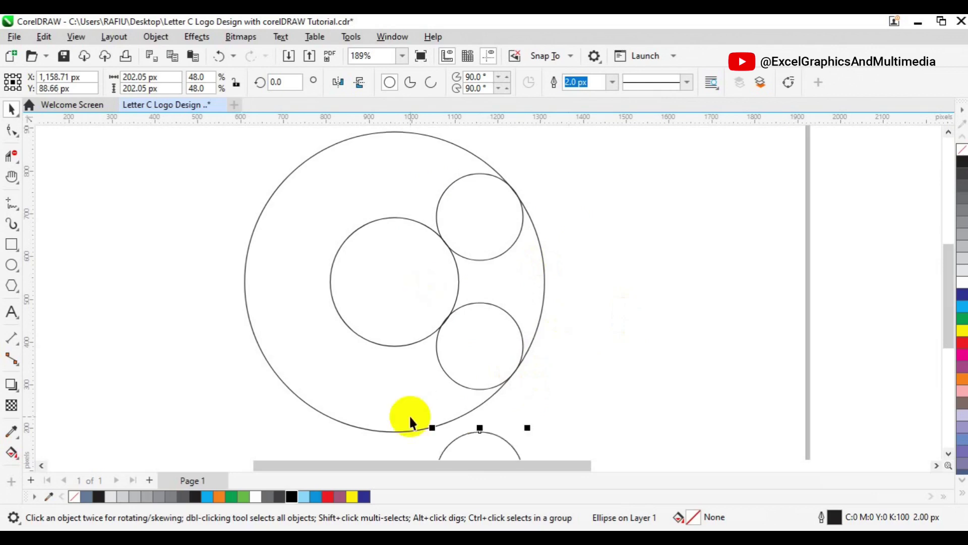
{"action": "left_click_drag", "start_coordinate": [470, 437], "coordinate": [336, 270]}
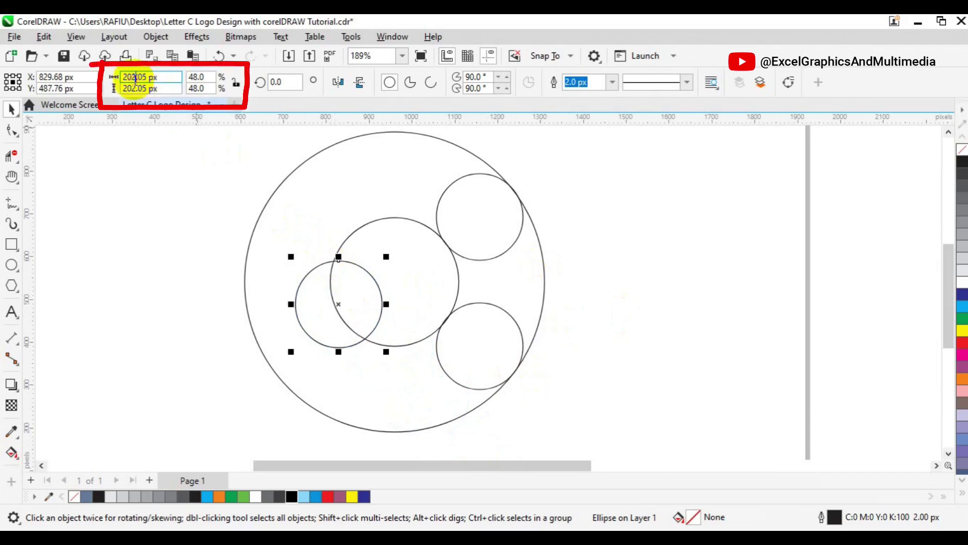
{"action": "left_click", "coordinate": [135, 78]}
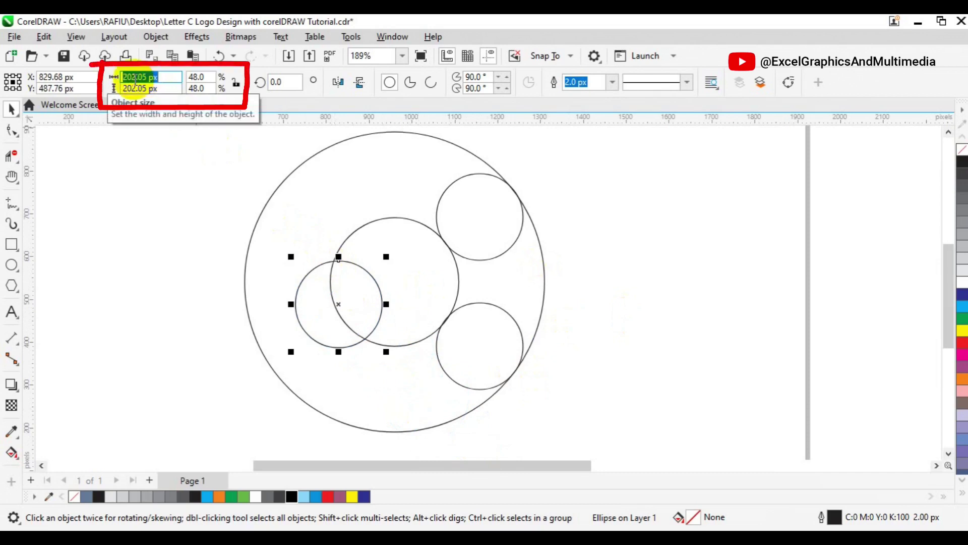
{"action": "type", "text": "500.16"}
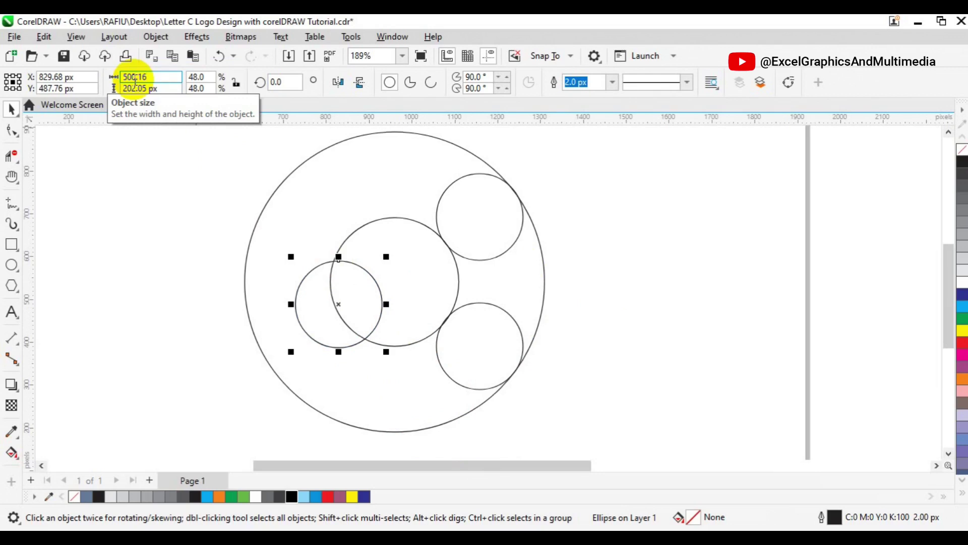
{"action": "key", "text": "Tab"}
{"action": "type", "text": "500.16"}
{"action": "key", "text": "Return"}
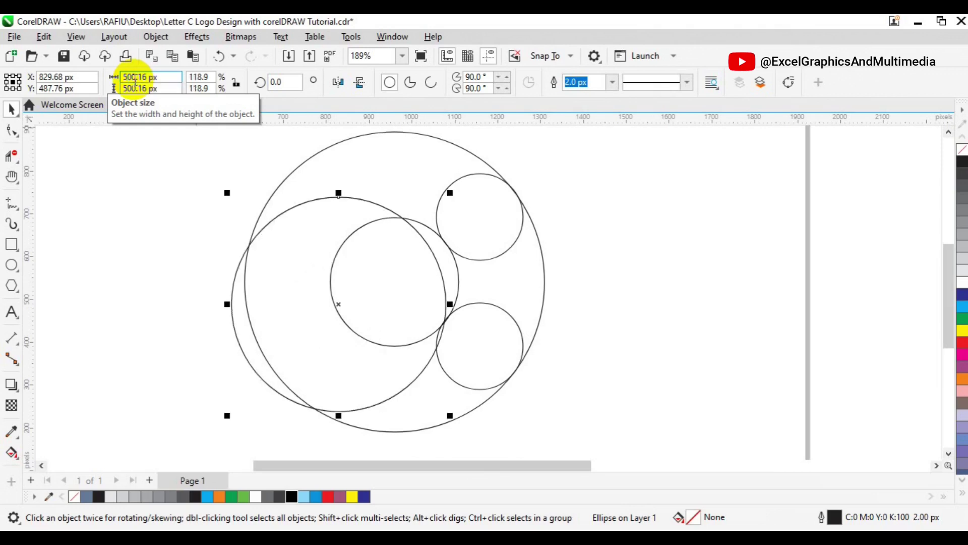
Position the 500.16 px circle against the outer circle's lower-left edge and copy it horizontally to the opposite side
{"action": "left_click_drag", "start_coordinate": [337, 290], "coordinate": [356, 301]}
{"action": "left_click", "coordinate": [373, 376]}
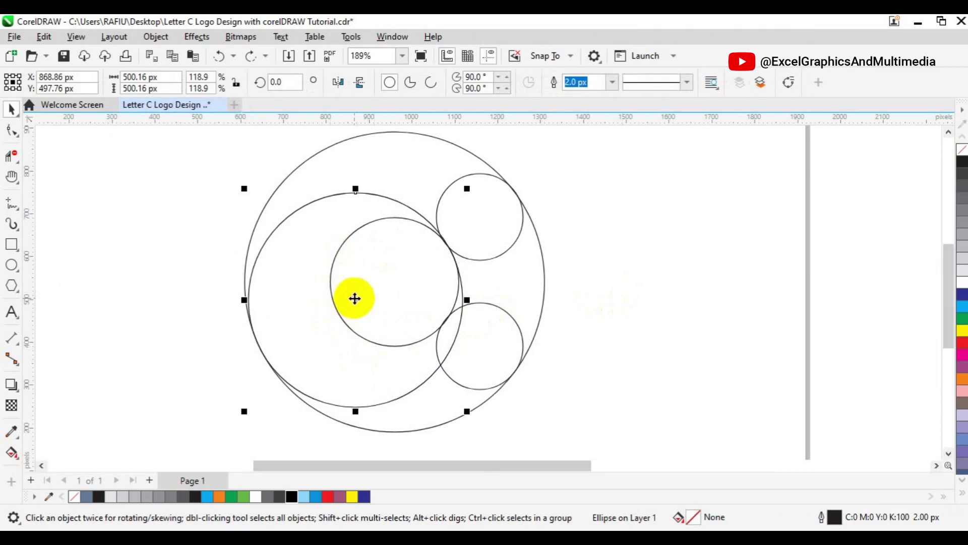
{"action": "left_click_drag", "start_coordinate": [359, 300], "coordinate": [432, 297]}
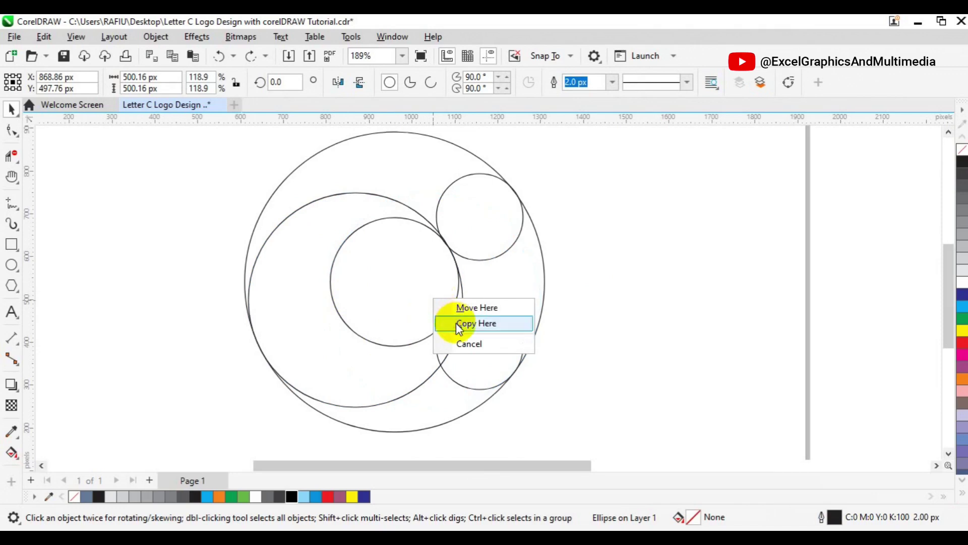
{"action": "left_click", "coordinate": [457, 325]}
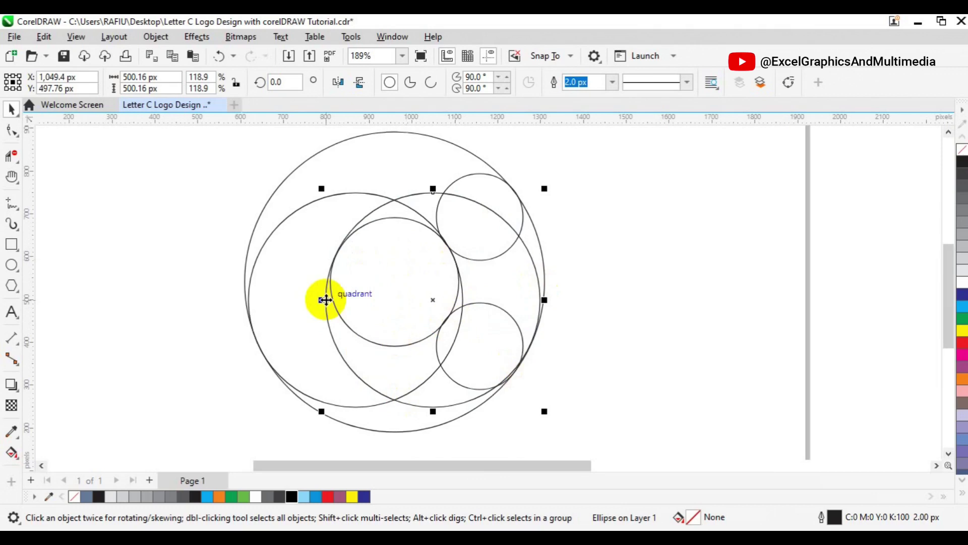
Move the right-hand 500.16 px circle slightly down to about Y 489 px, so it meets the outer circle's lower-right edge
{"action": "left_click", "coordinate": [280, 292], "text": "shift"}
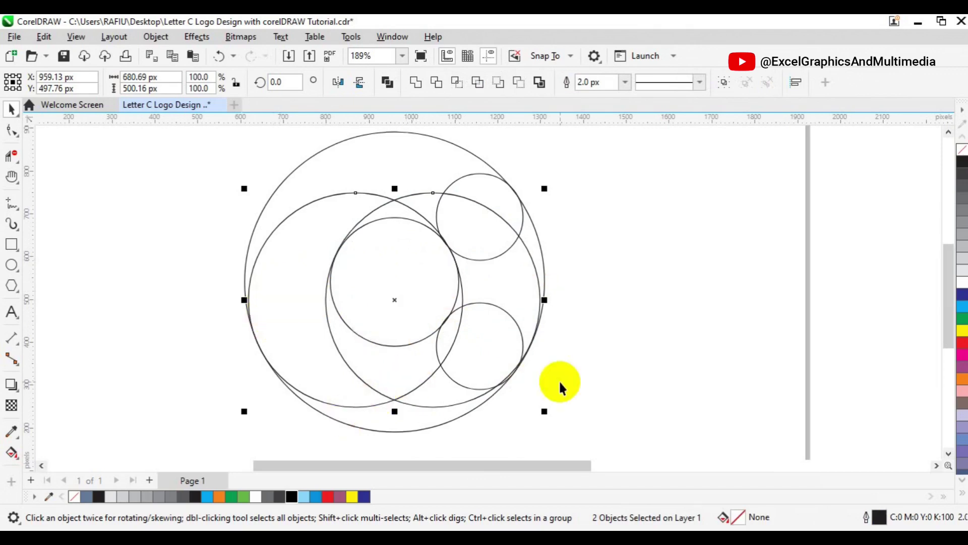
{"action": "left_click", "coordinate": [569, 336]}
{"action": "left_click", "coordinate": [492, 278]}
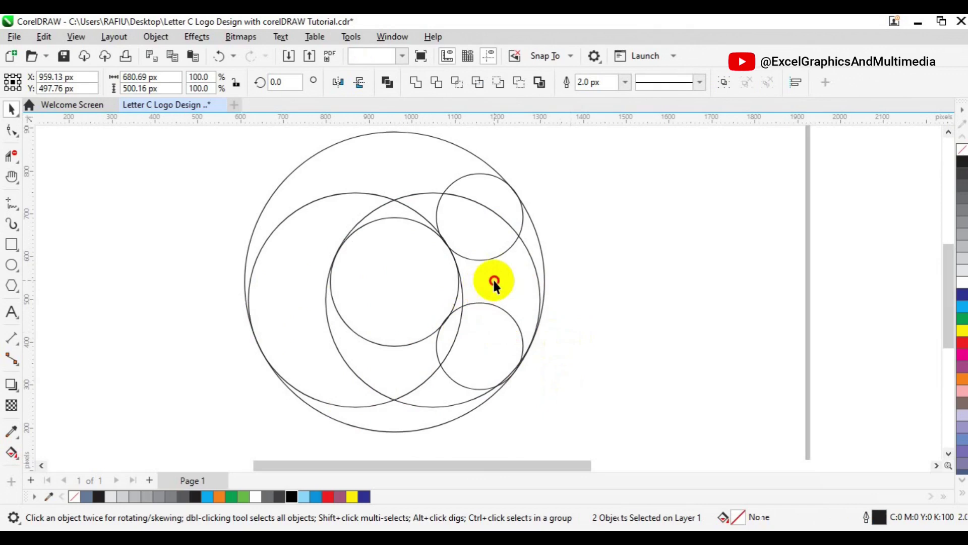
{"action": "left_click_drag", "start_coordinate": [494, 279], "coordinate": [492, 281]}
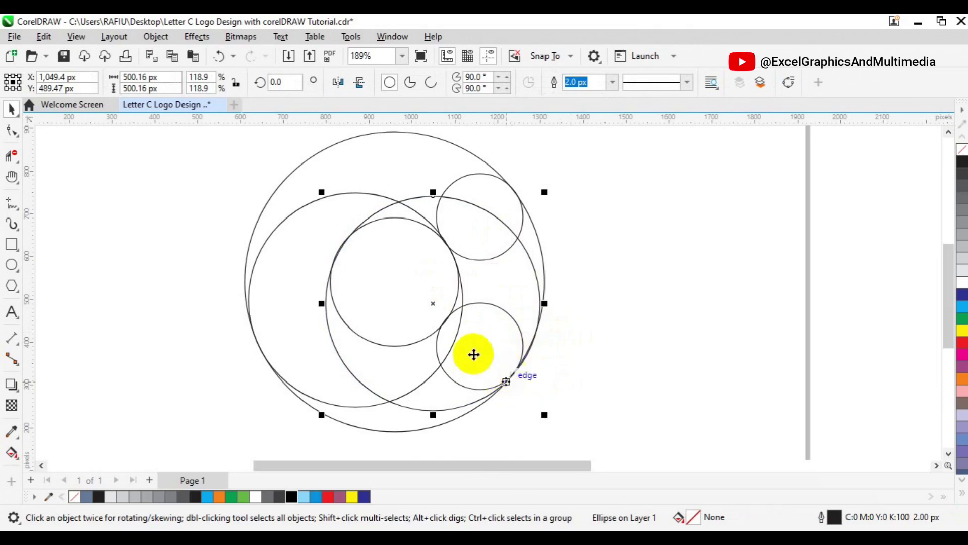
Try to align the two 500.16 px circles by their top edges
{"action": "left_click", "coordinate": [288, 326], "text": "shift"}
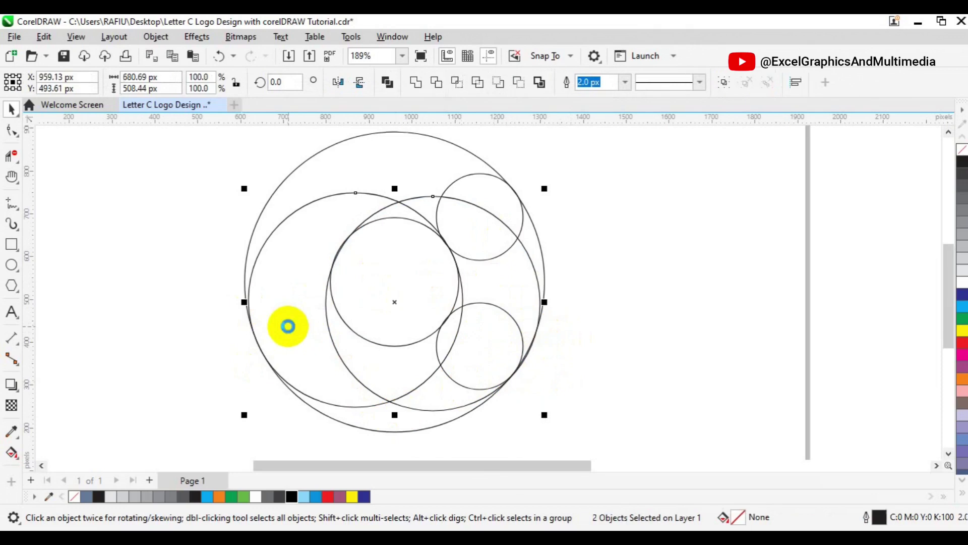
{"action": "key", "text": "t"}
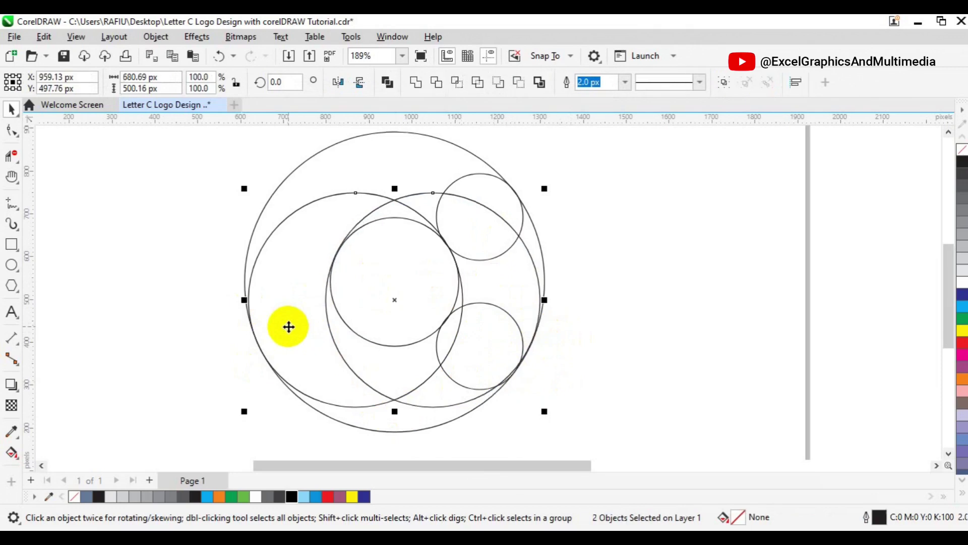
{"action": "key", "text": "ctrl+z"}
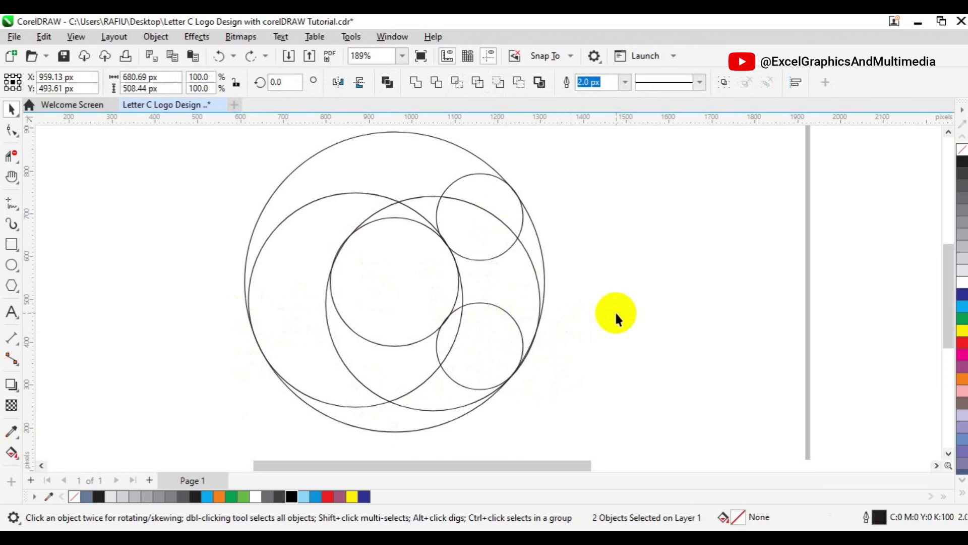
{"action": "left_click", "coordinate": [616, 314]}
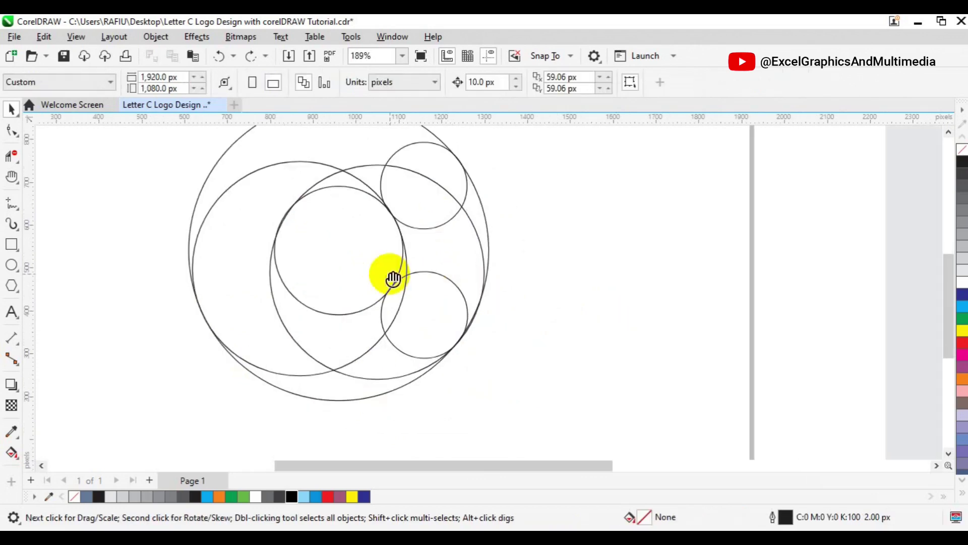
{"action": "key", "text": "h"}
{"action": "left_click_drag", "start_coordinate": [312, 255], "coordinate": [337, 283]}
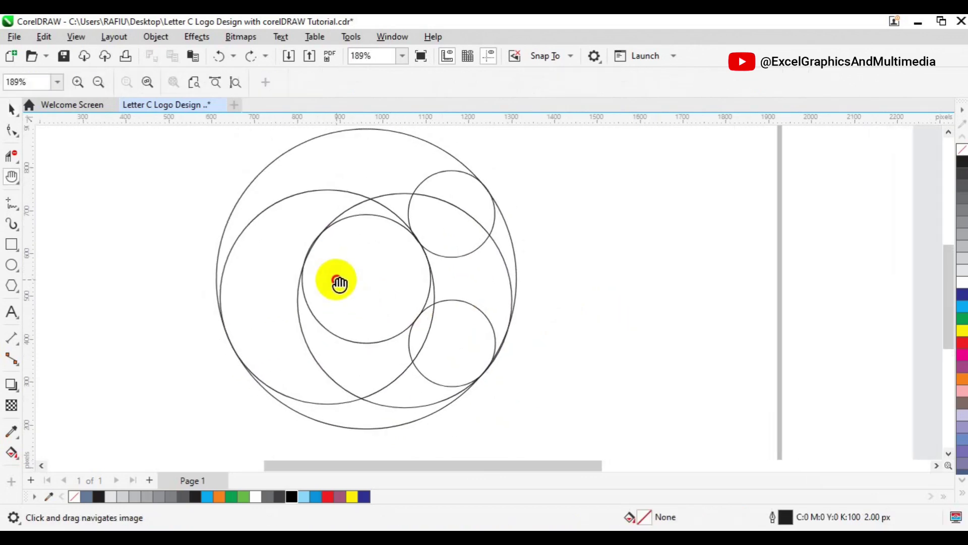
{"action": "key", "text": "space"}
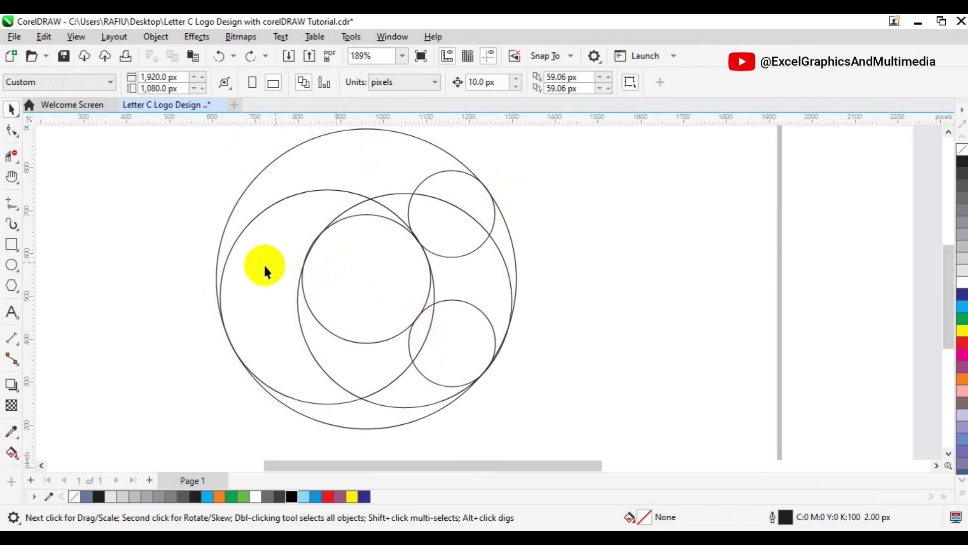
Delete the overlapping arc segments inside the bottom, left and upper regions of the circles with Virtual Segment Delete to form the C parts
{"action": "left_click", "coordinate": [10, 166]}
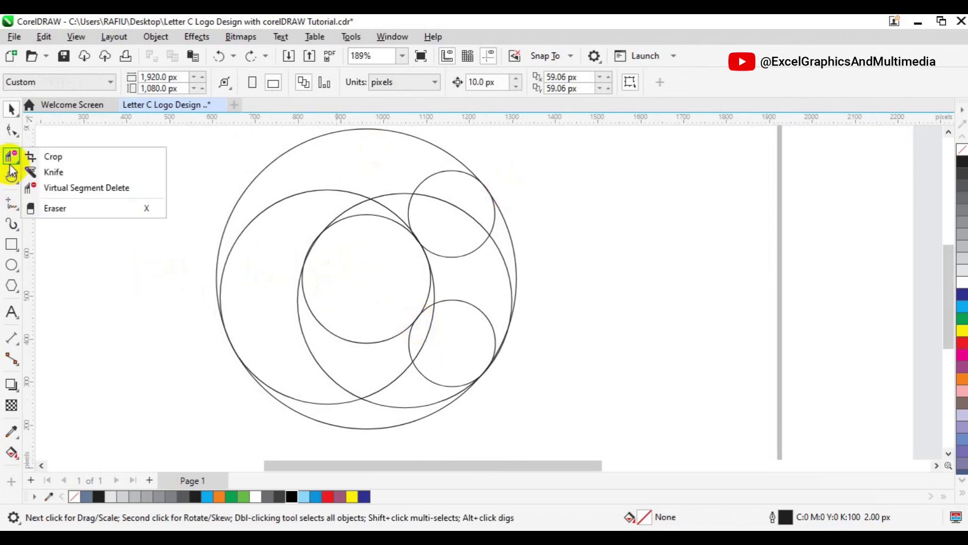
{"action": "left_click", "coordinate": [85, 194]}
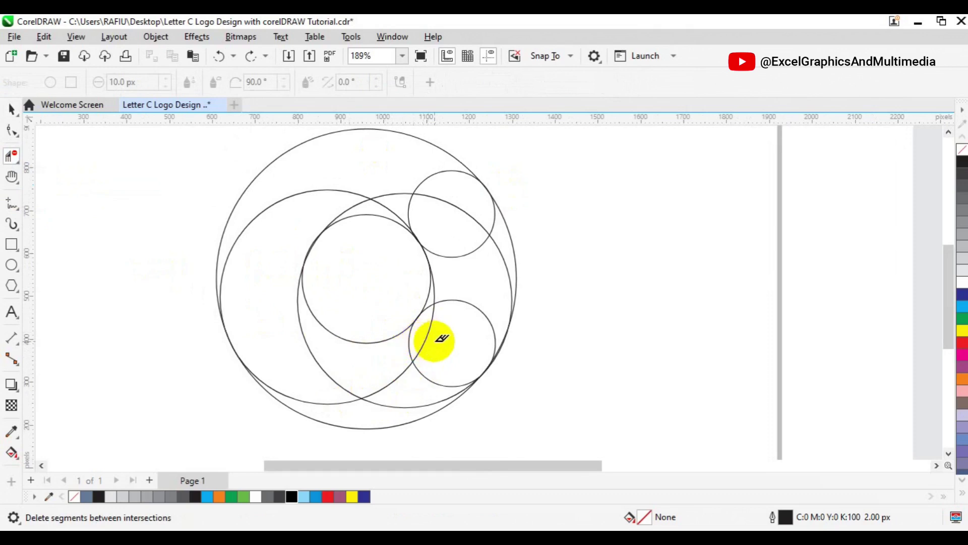
{"action": "mouse_move", "coordinate": [410, 342]}
{"action": "left_mouse_down"}
{"action": "mouse_move", "coordinate": [442, 339]}
{"action": "mouse_move", "coordinate": [424, 328]}
{"action": "left_mouse_up"}
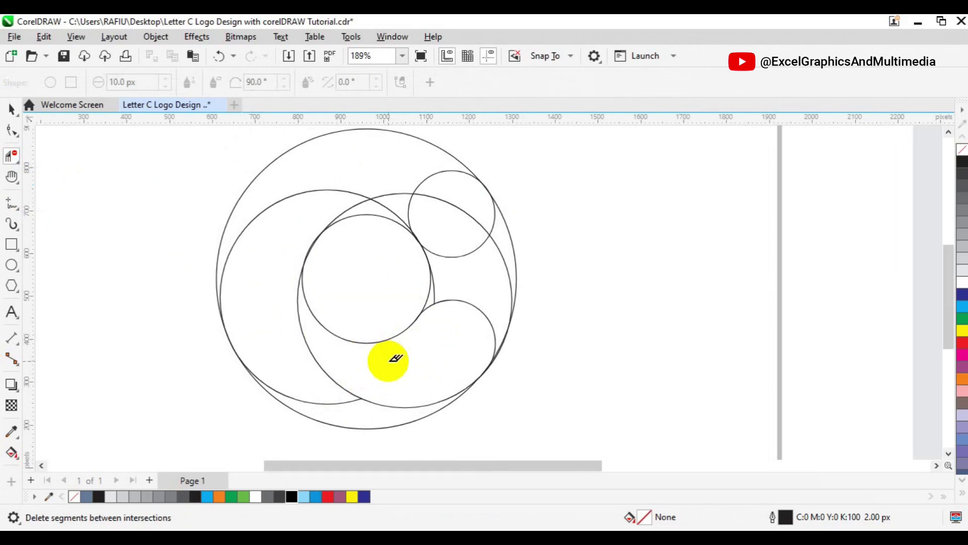
{"action": "mouse_move", "coordinate": [337, 410]}
{"action": "left_mouse_down"}
{"action": "mouse_move", "coordinate": [287, 345]}
{"action": "mouse_move", "coordinate": [282, 250]}
{"action": "mouse_move", "coordinate": [305, 225]}
{"action": "mouse_move", "coordinate": [355, 207]}
{"action": "left_mouse_up"}
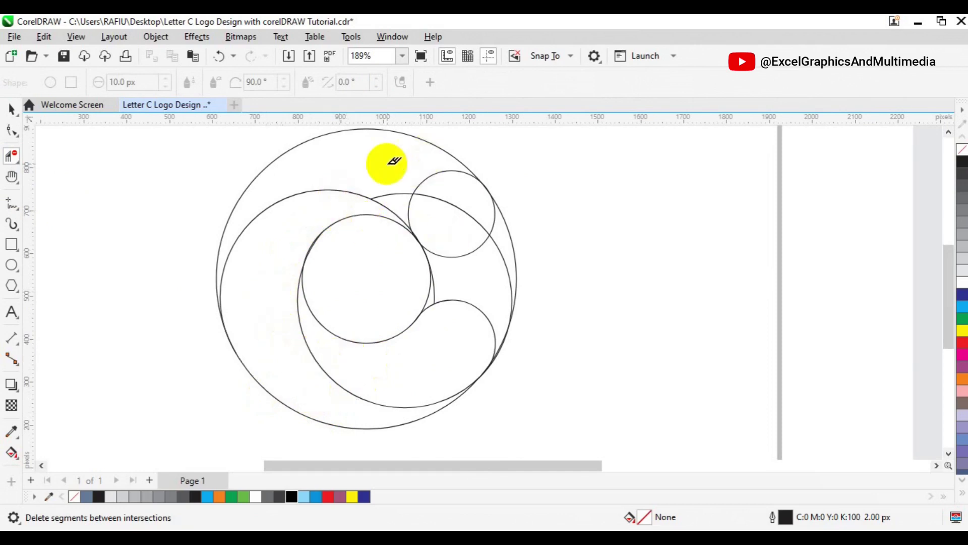
{"action": "mouse_move", "coordinate": [460, 217]}
{"action": "left_mouse_down"}
{"action": "mouse_move", "coordinate": [443, 186]}
{"action": "mouse_move", "coordinate": [417, 173]}
{"action": "mouse_move", "coordinate": [404, 195]}
{"action": "mouse_move", "coordinate": [421, 205]}
{"action": "left_mouse_up"}
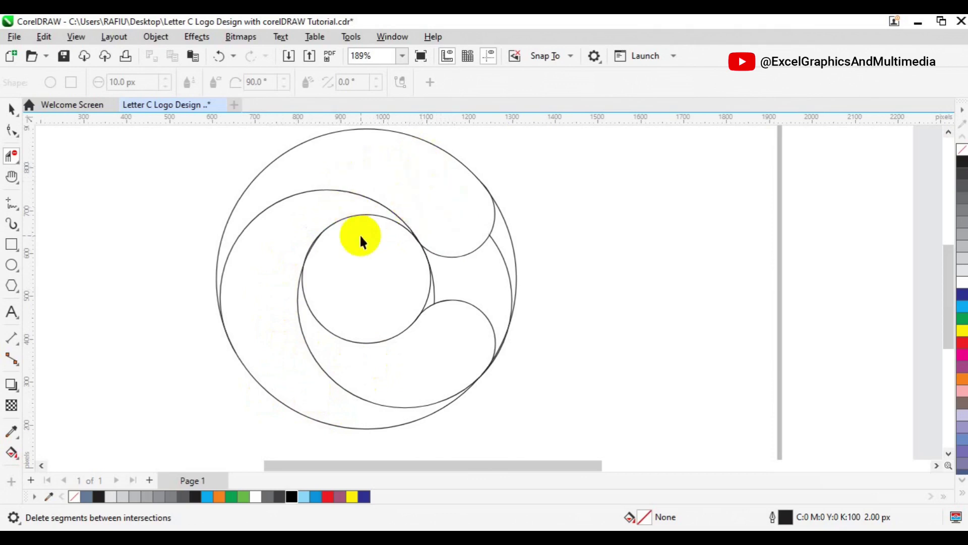
{"action": "key", "text": "space"}
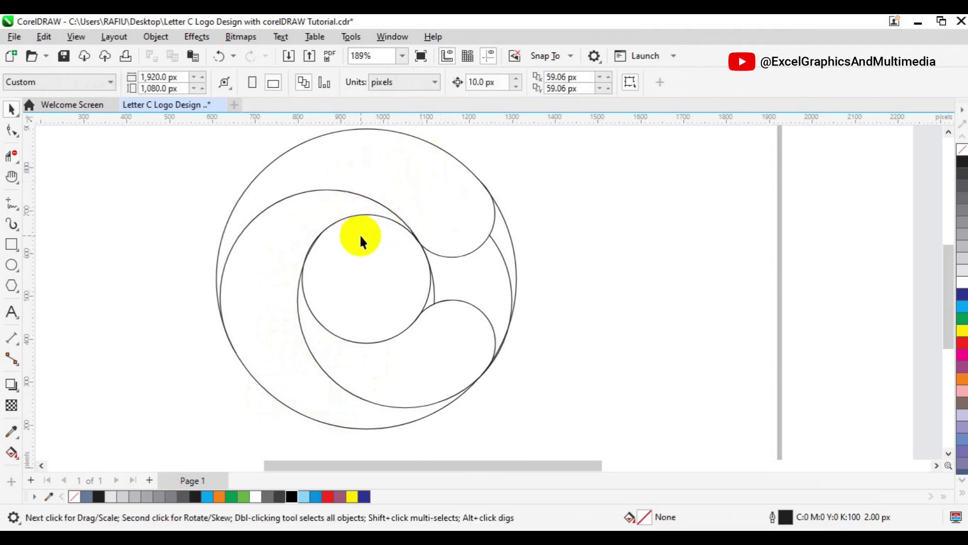
Smart Fill the three C regions in blue-gray: the lower curl, the large left crescent and the upper arc
{"action": "left_click", "coordinate": [14, 461]}
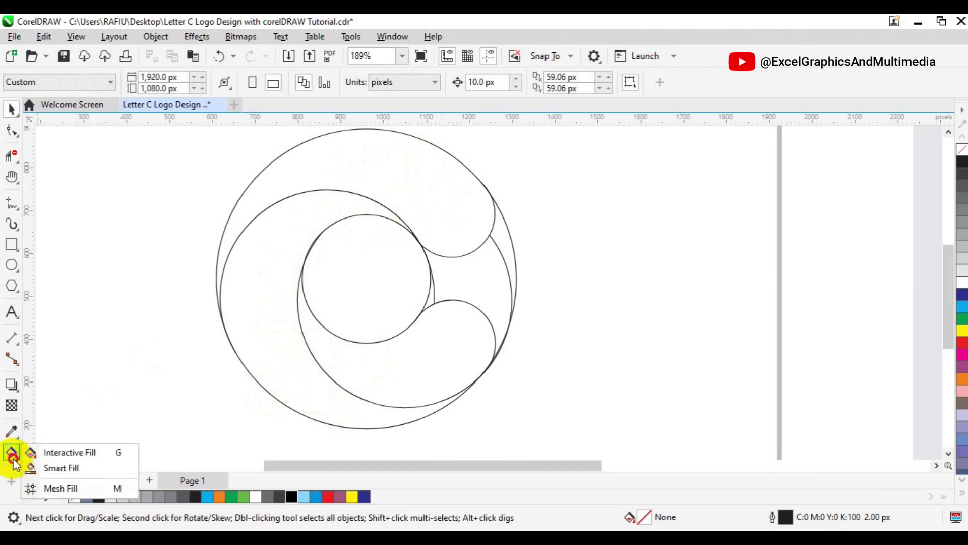
{"action": "left_click", "coordinate": [48, 468]}
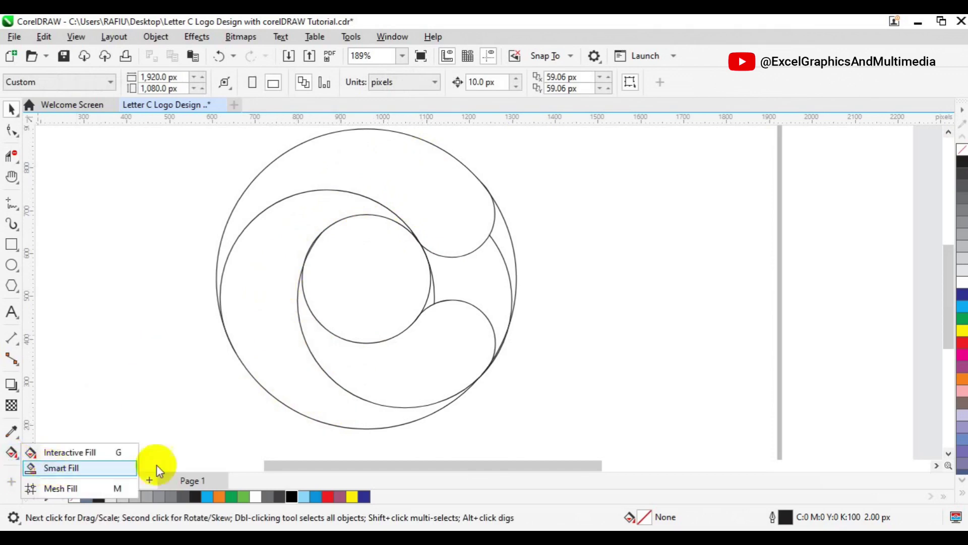
{"action": "left_click", "coordinate": [367, 376]}
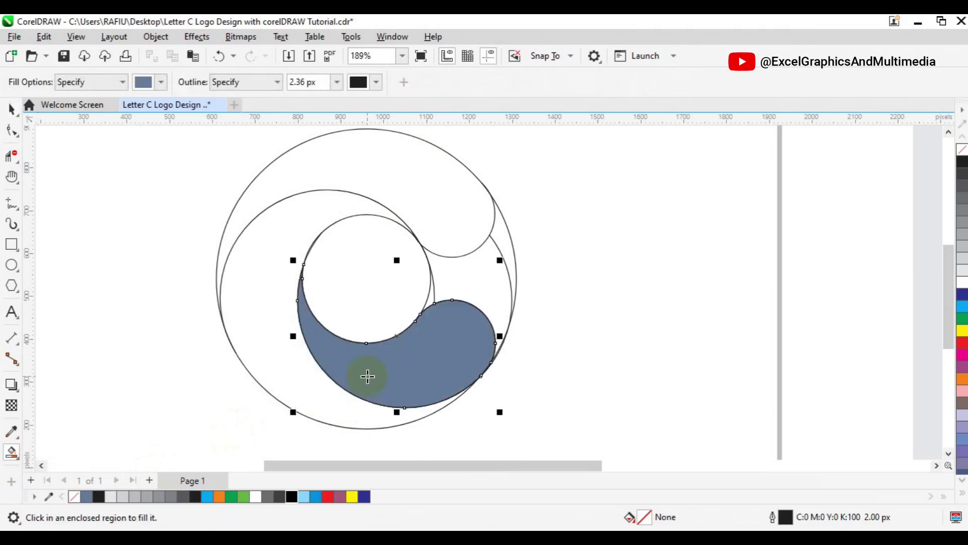
{"action": "left_click", "coordinate": [288, 374]}
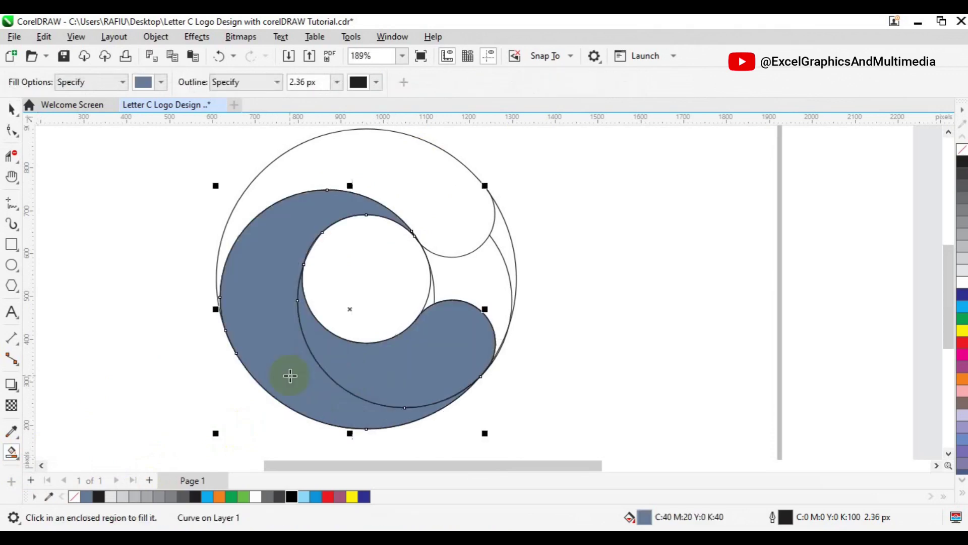
{"action": "left_click", "coordinate": [405, 188]}
{"action": "key", "text": "space"}
Select the three filled C shapes together and move them to the left, clear of the construction circles
{"action": "left_click", "coordinate": [271, 274]}
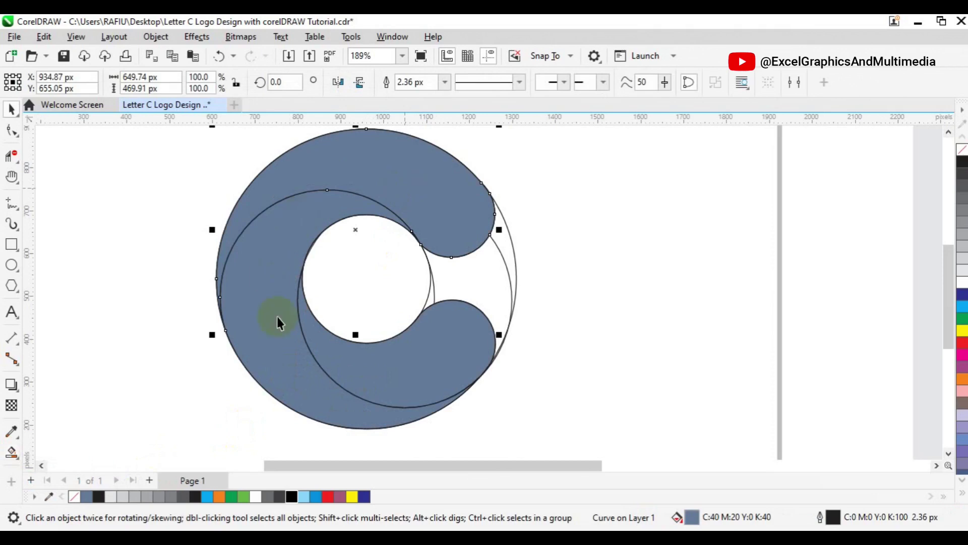
{"action": "left_click", "coordinate": [279, 355]}
{"action": "left_click", "coordinate": [389, 372]}
{"action": "left_click", "coordinate": [395, 376], "text": "shift"}
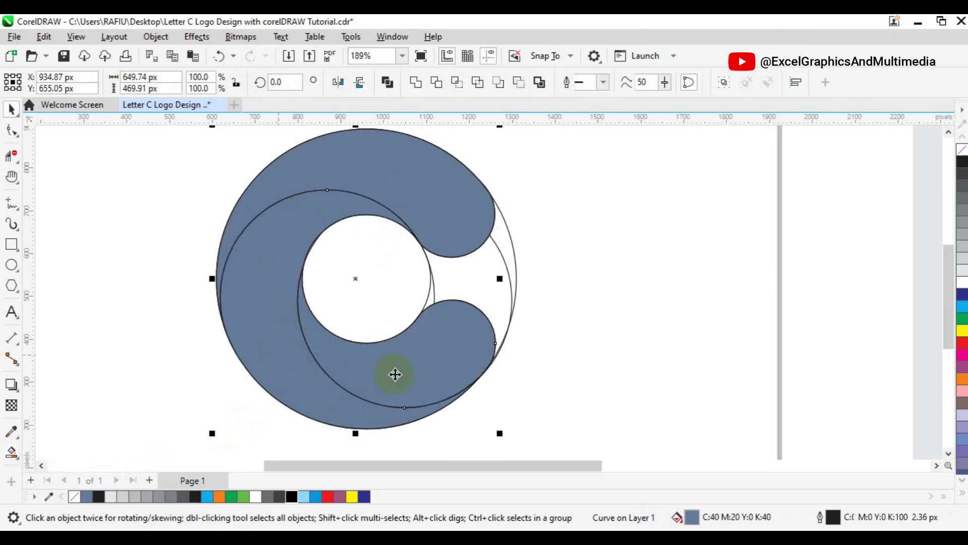
{"action": "scroll", "coordinate": [395, 374], "scroll_direction": "down", "scroll_amount": 3}
{"action": "left_click_drag", "start_coordinate": [395, 374], "coordinate": [215, 377]}
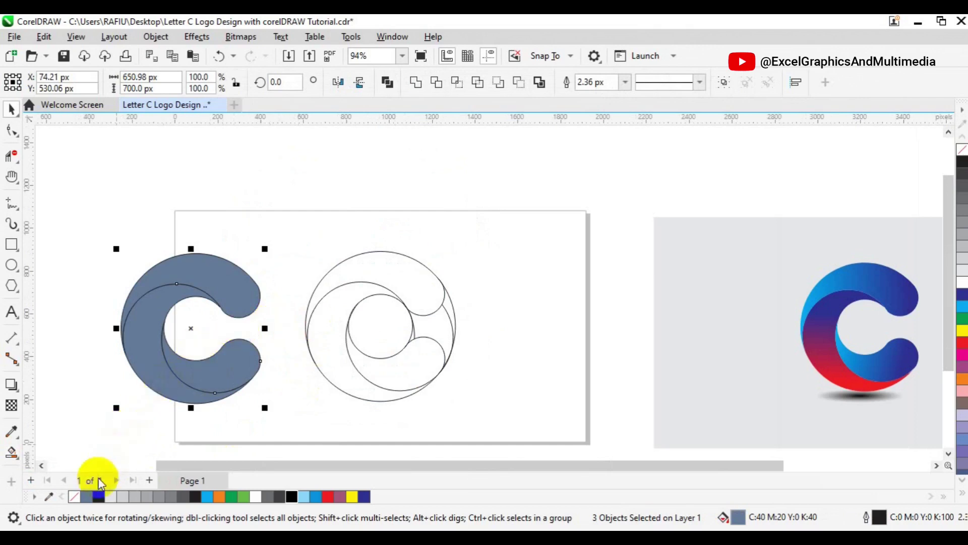
Remove the outline from the three selected C shapes and group them
{"action": "right_click", "coordinate": [75, 497]}
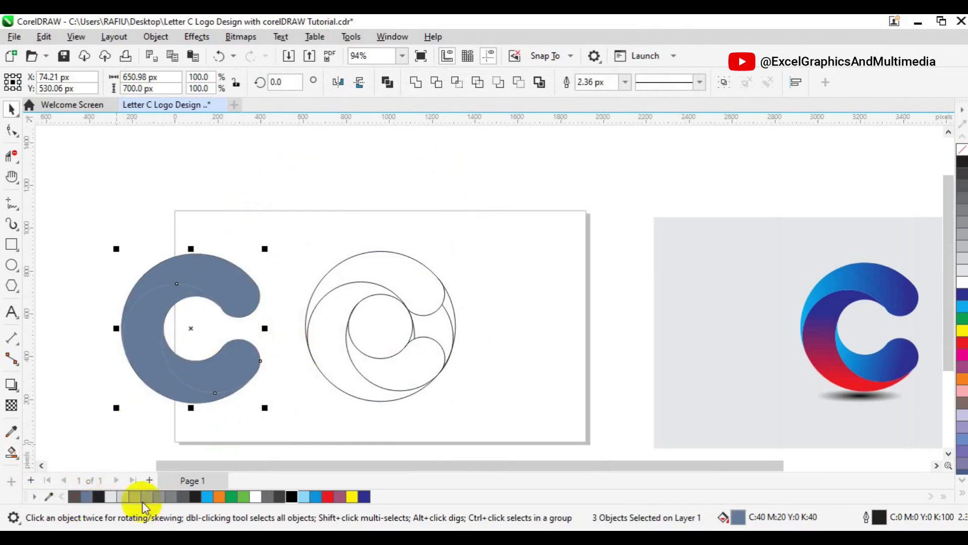
{"action": "left_click", "coordinate": [723, 85]}
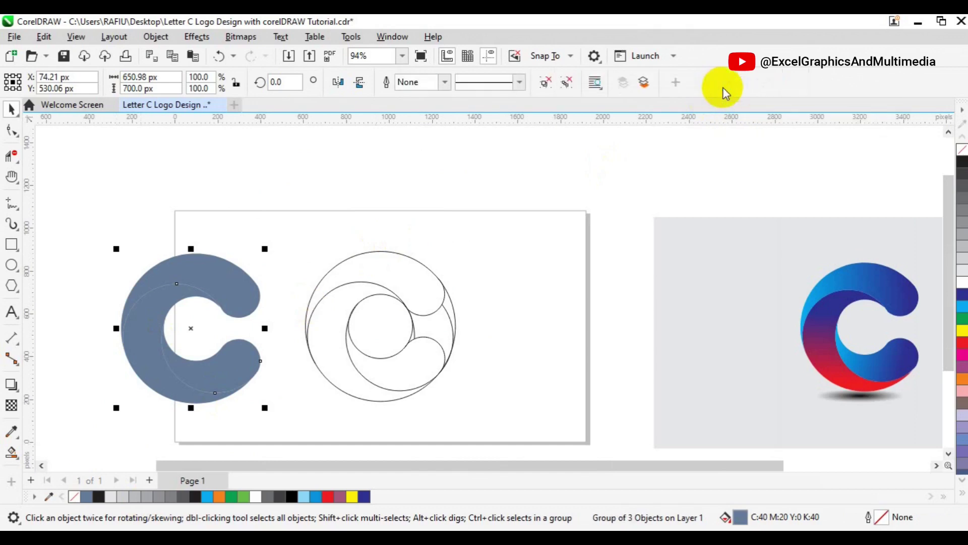
Delete the leftover construction circles and center the grouped C on the page
{"action": "left_click_drag", "start_coordinate": [257, 179], "coordinate": [504, 408]}
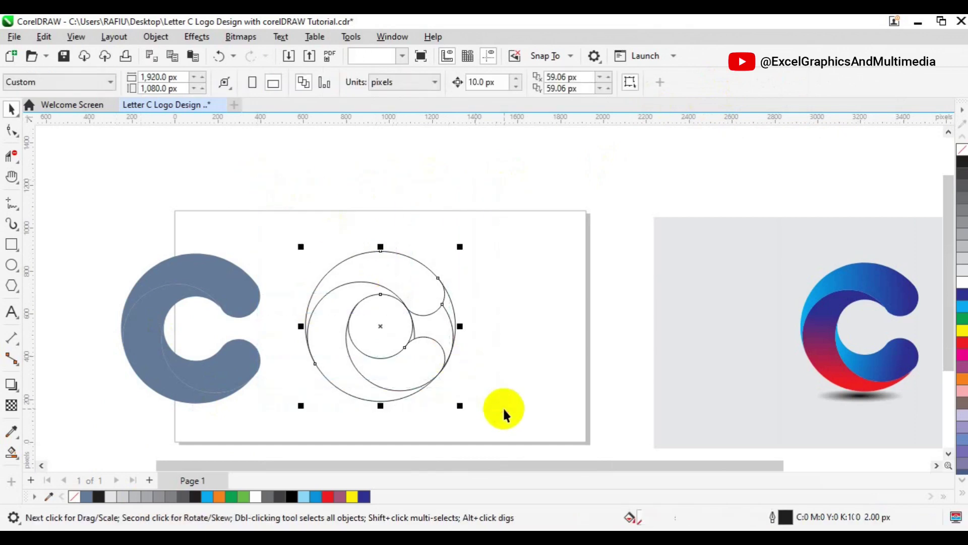
{"action": "key", "text": "Delete"}
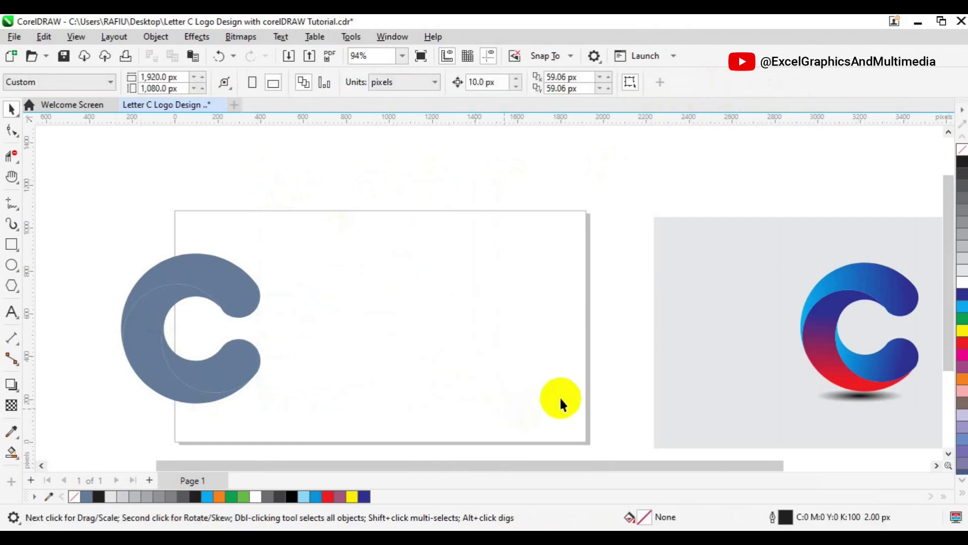
{"action": "left_click", "coordinate": [185, 394]}
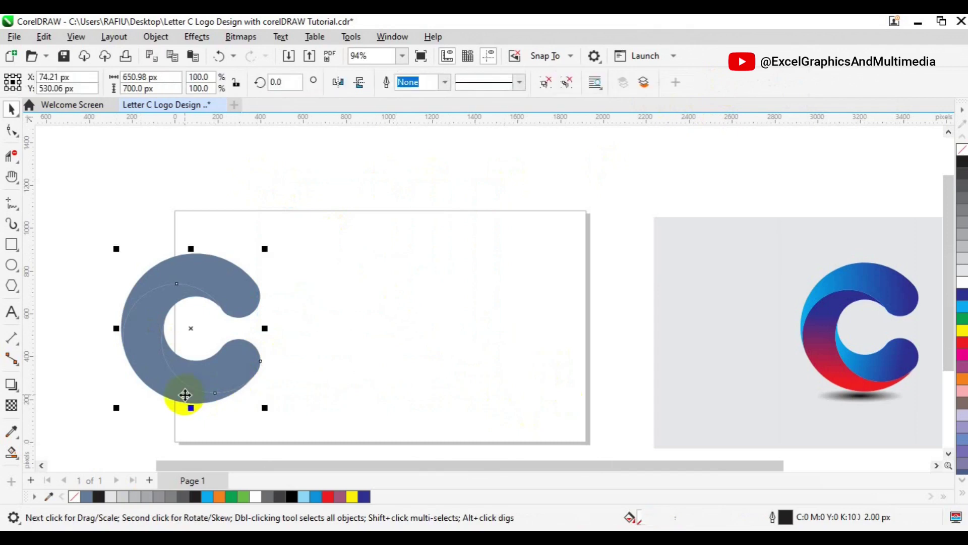
{"action": "key", "text": "p"}
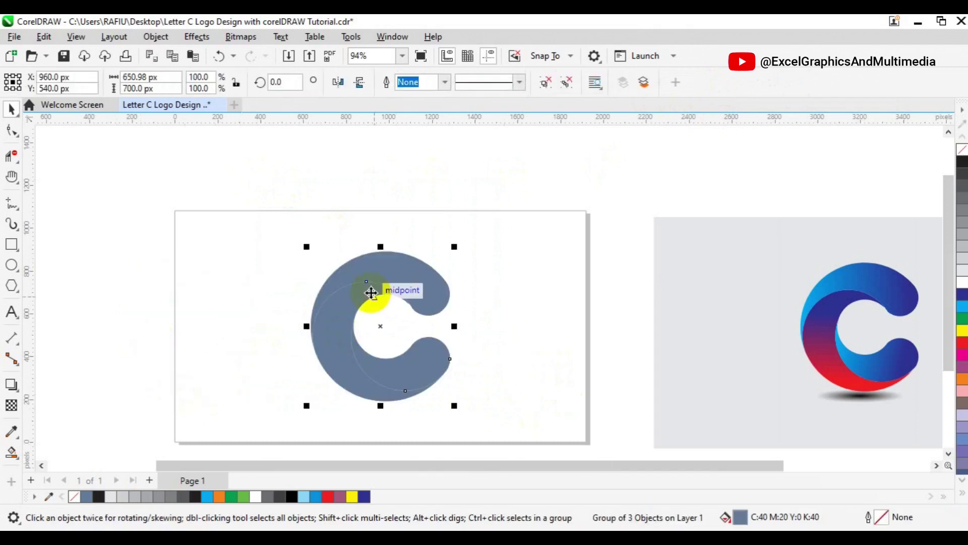
Ungroup the centered C into its three separate shapes
{"action": "left_click", "coordinate": [563, 86]}
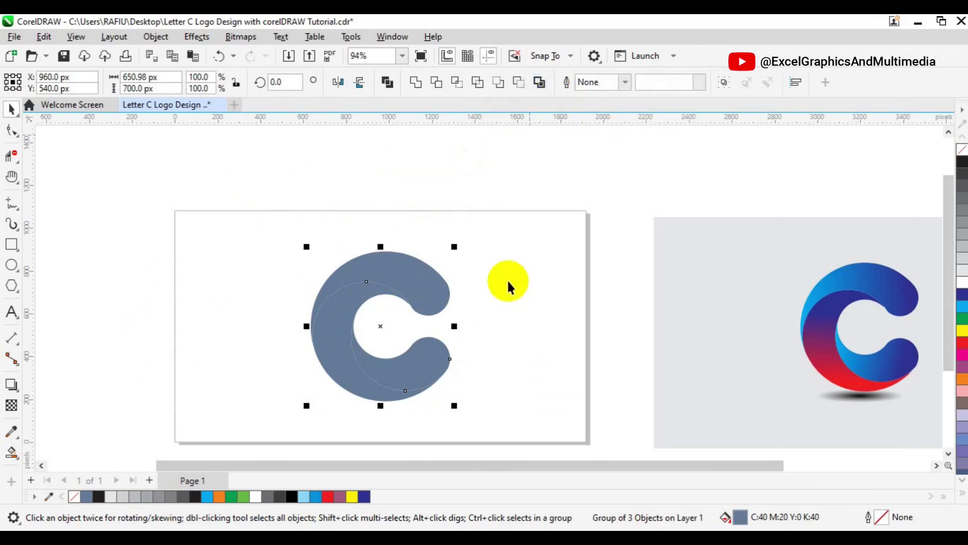
{"action": "left_click", "coordinate": [538, 307]}
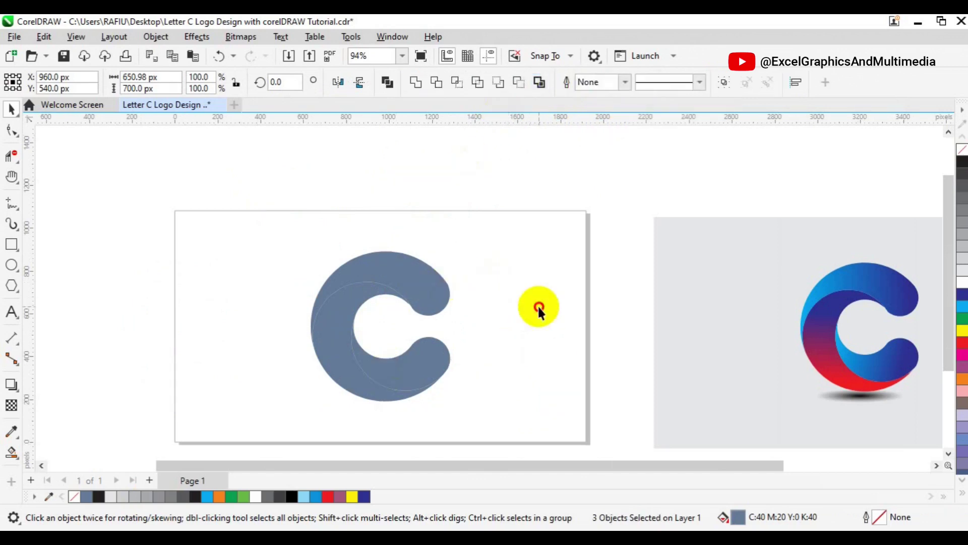
{"action": "left_click", "coordinate": [351, 360]}
{"action": "left_click", "coordinate": [432, 374]}
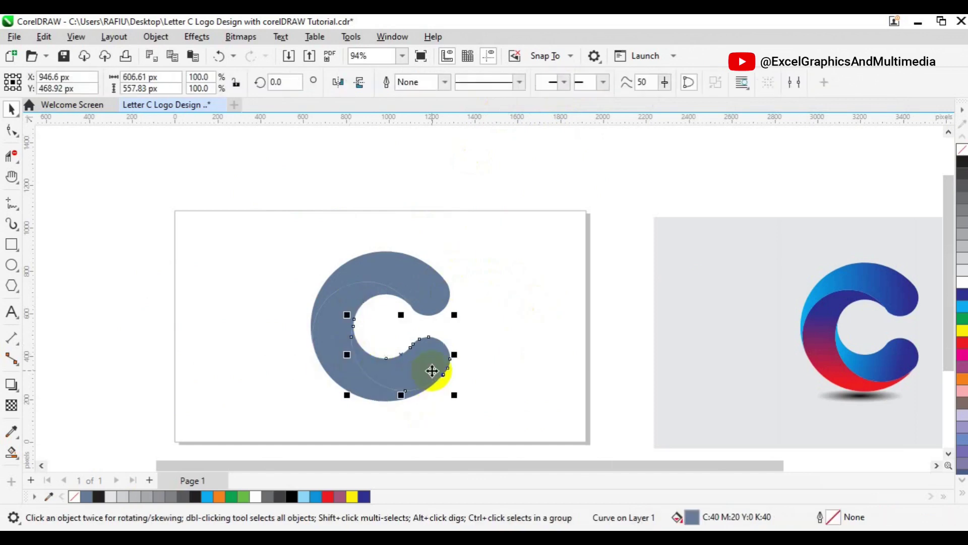
Apply a horizontal fountain fill to the upper arc of the C with the Interactive Fill tool
{"action": "left_click", "coordinate": [415, 297]}
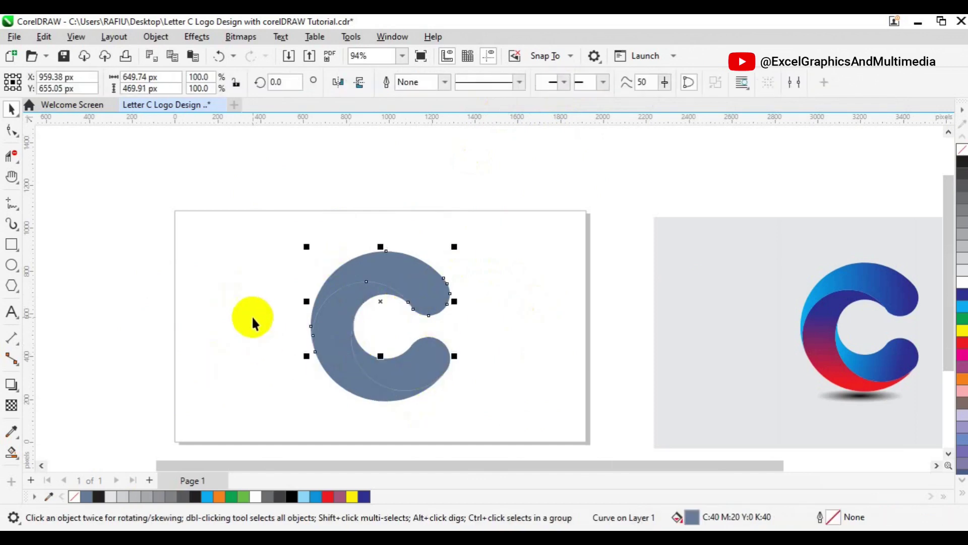
{"action": "left_click", "coordinate": [15, 456]}
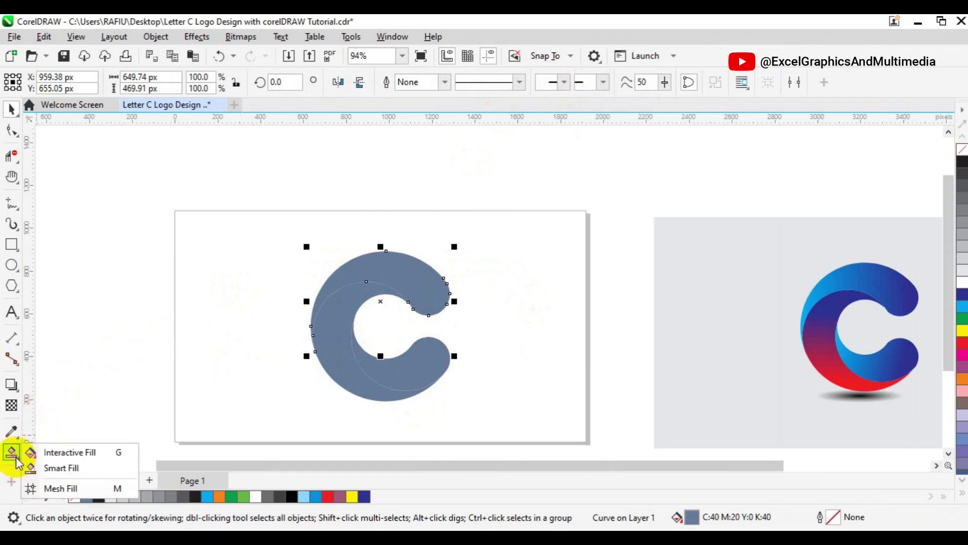
{"action": "left_click", "coordinate": [64, 453]}
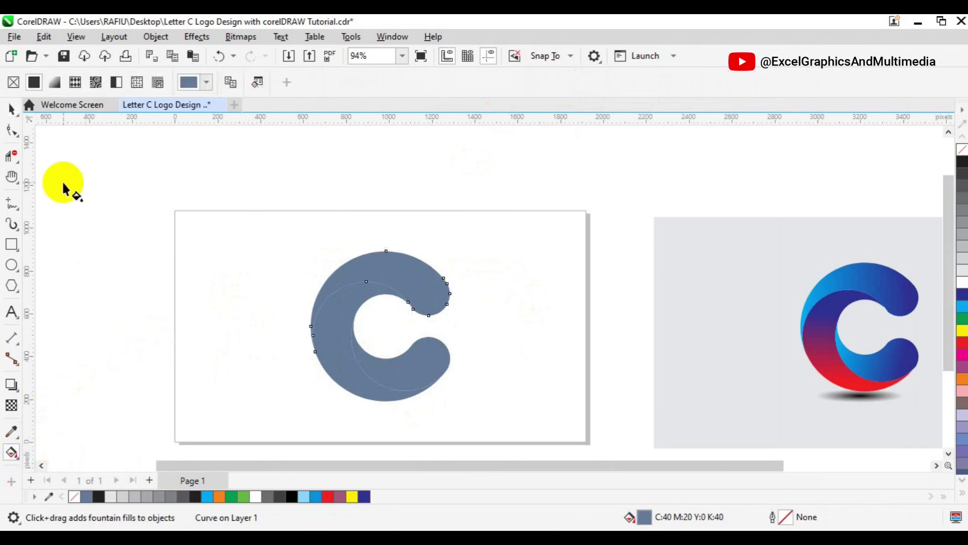
{"action": "left_click", "coordinate": [53, 82]}
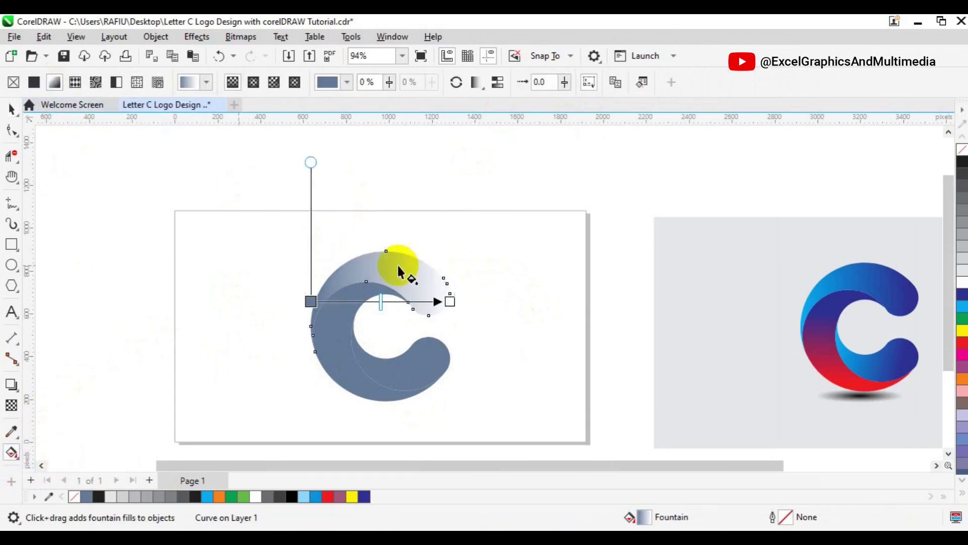
Set the right end node of the upper arc's fountain fill to the palette's dark blue using the color eyedropper
{"action": "left_click", "coordinate": [450, 301]}
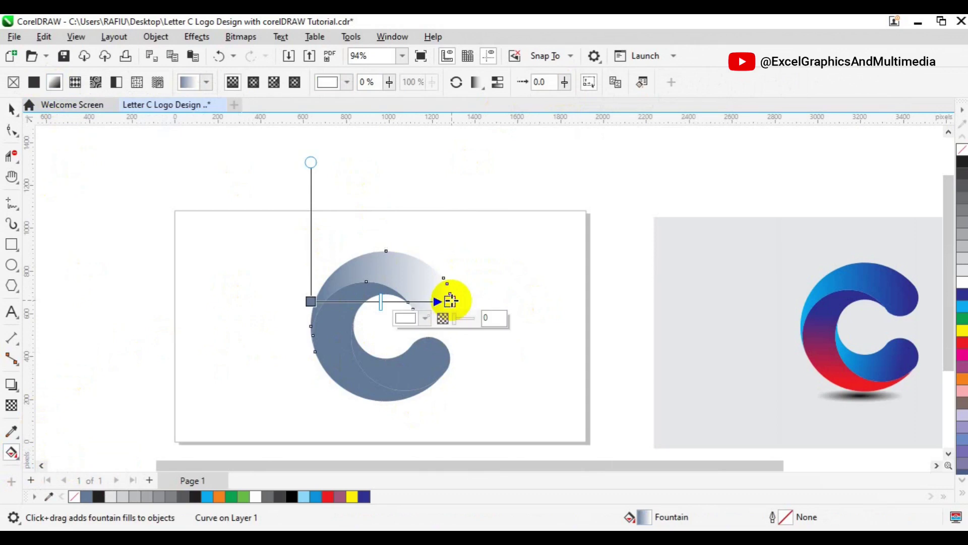
{"action": "left_click", "coordinate": [426, 319]}
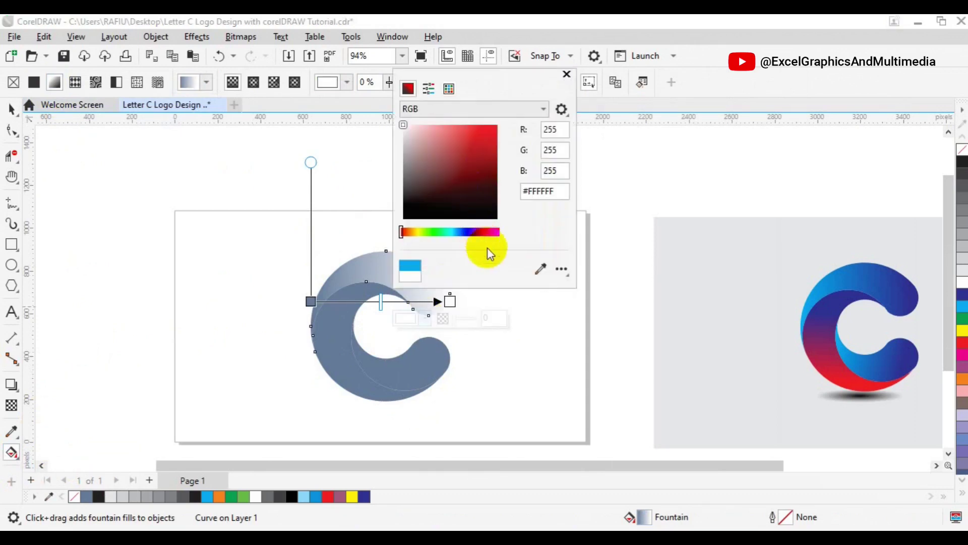
{"action": "left_click", "coordinate": [539, 270]}
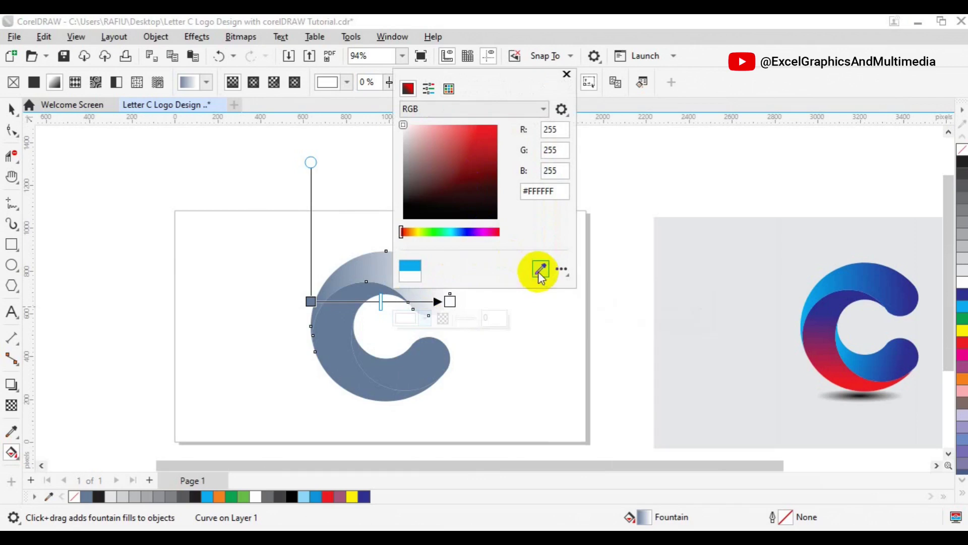
{"action": "left_click", "coordinate": [963, 291]}
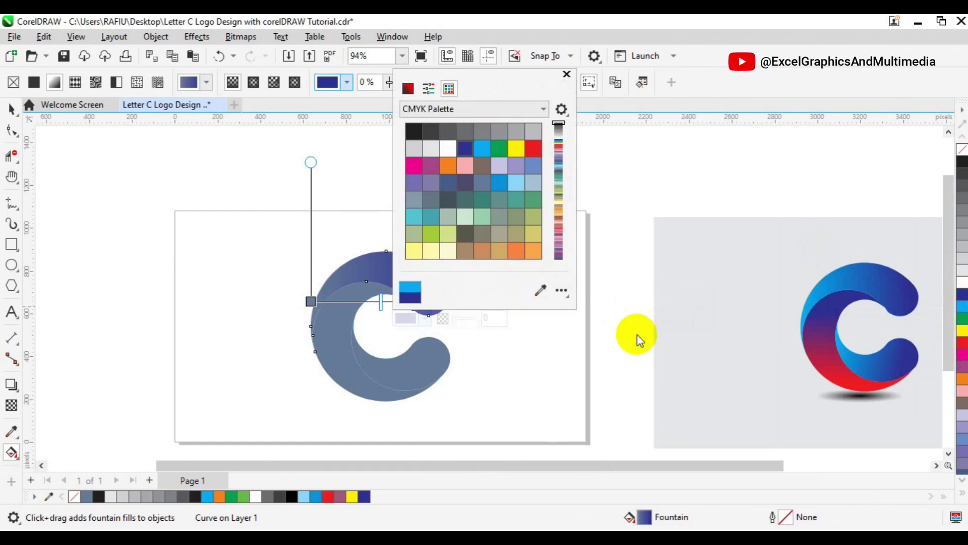
Set the left start node of the upper arc's fountain fill to the palette's light cyan blue using the color eyedropper
{"action": "left_click", "coordinate": [311, 301]}
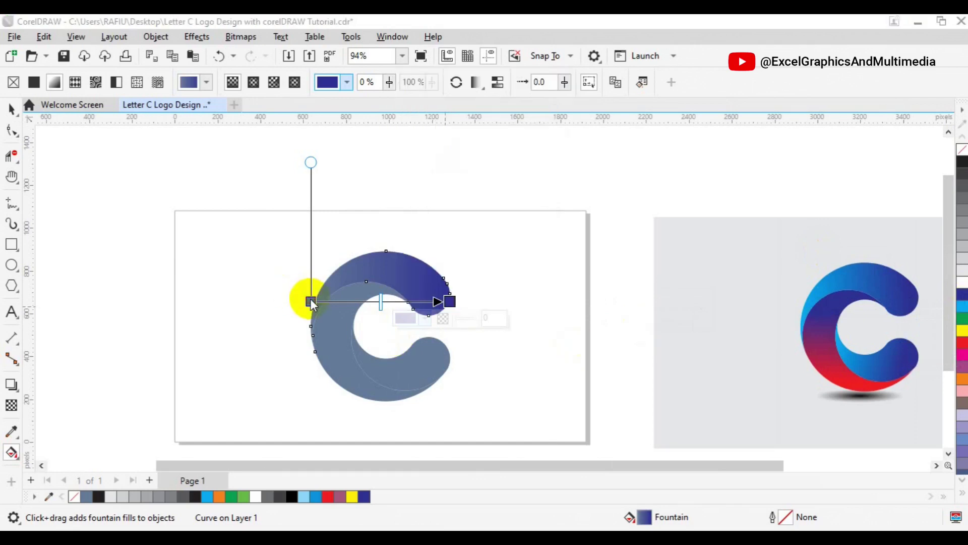
{"action": "left_click", "coordinate": [311, 302]}
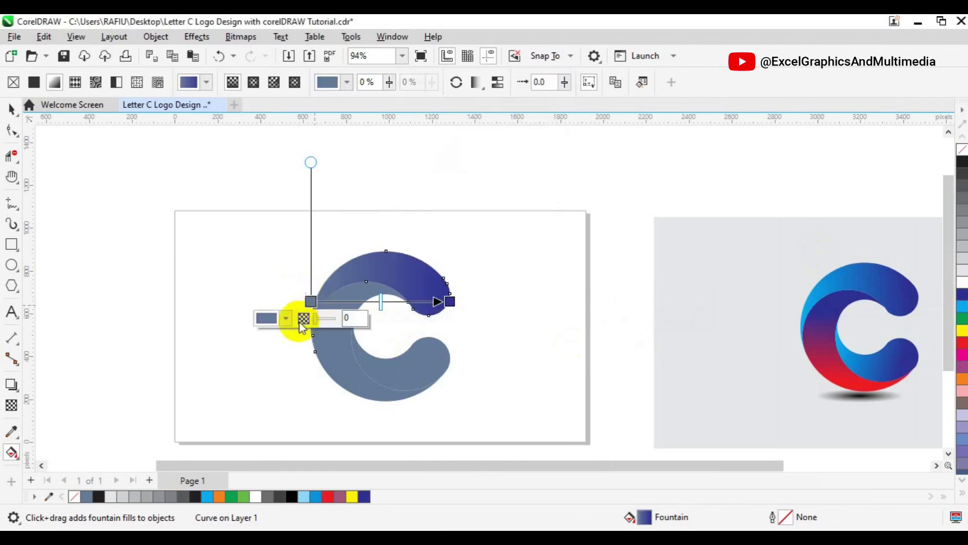
{"action": "left_click", "coordinate": [285, 319]}
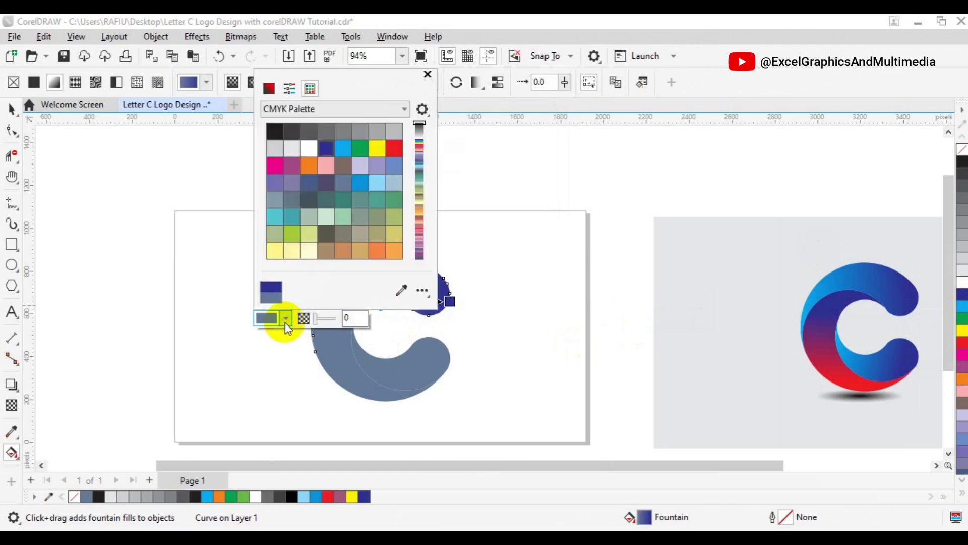
{"action": "left_click", "coordinate": [269, 88]}
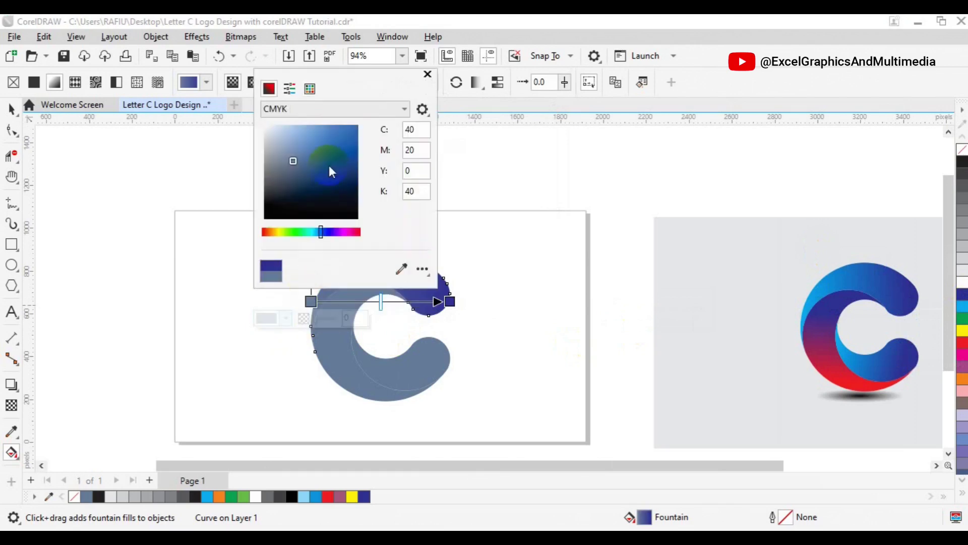
{"action": "left_click", "coordinate": [402, 270]}
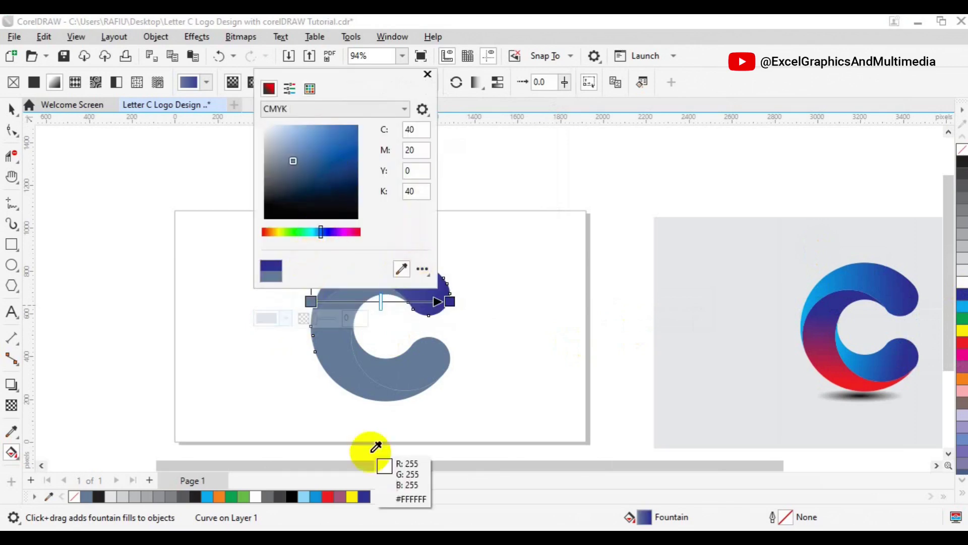
{"action": "left_click", "coordinate": [319, 495]}
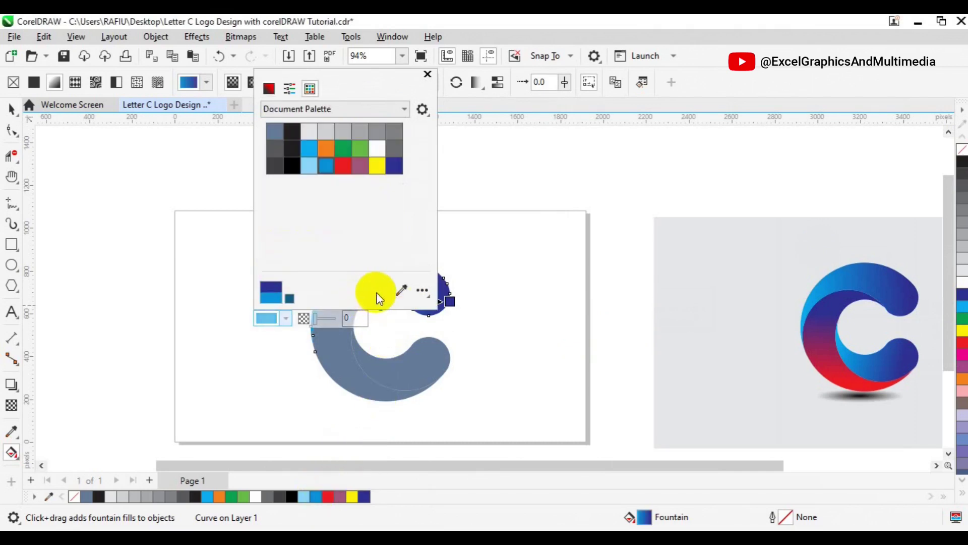
{"action": "left_click", "coordinate": [401, 290]}
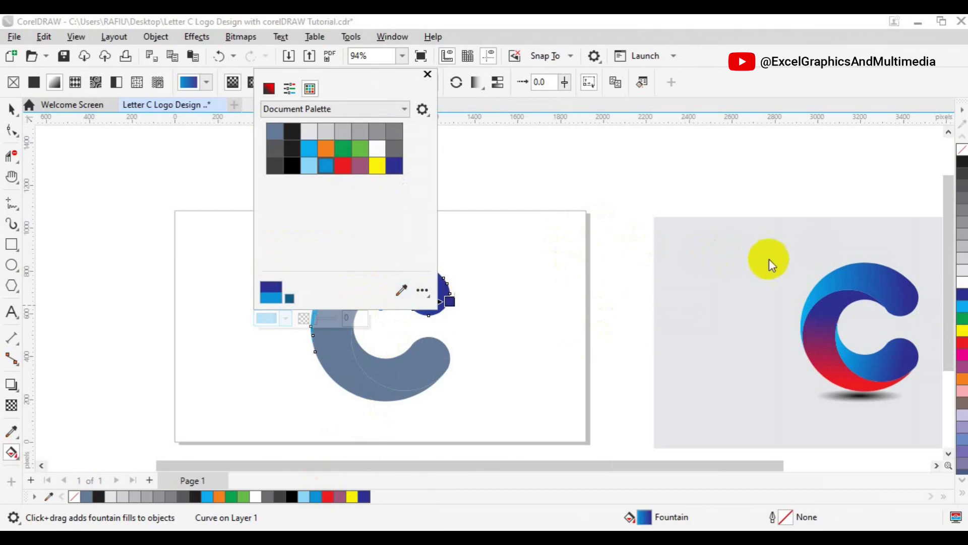
{"action": "left_click", "coordinate": [398, 292]}
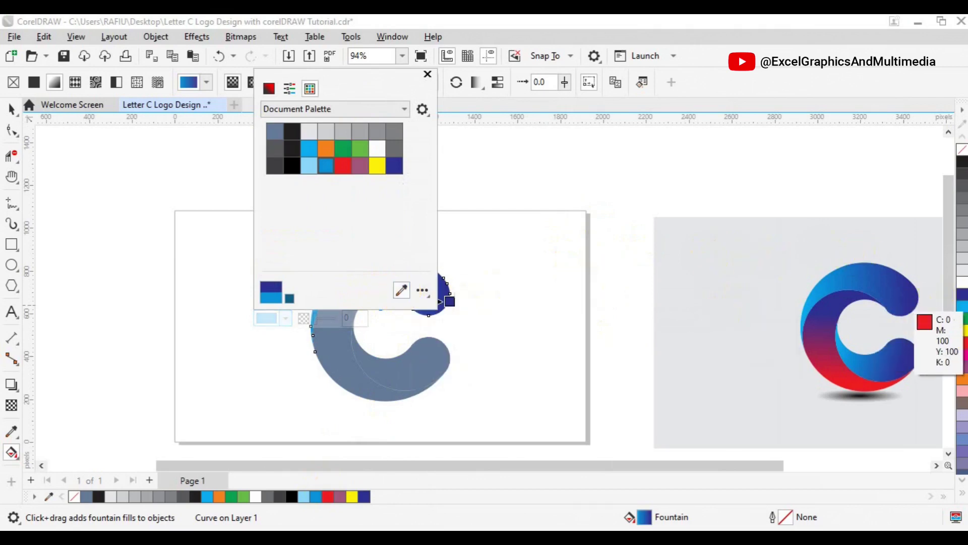
{"action": "left_click", "coordinate": [963, 304]}
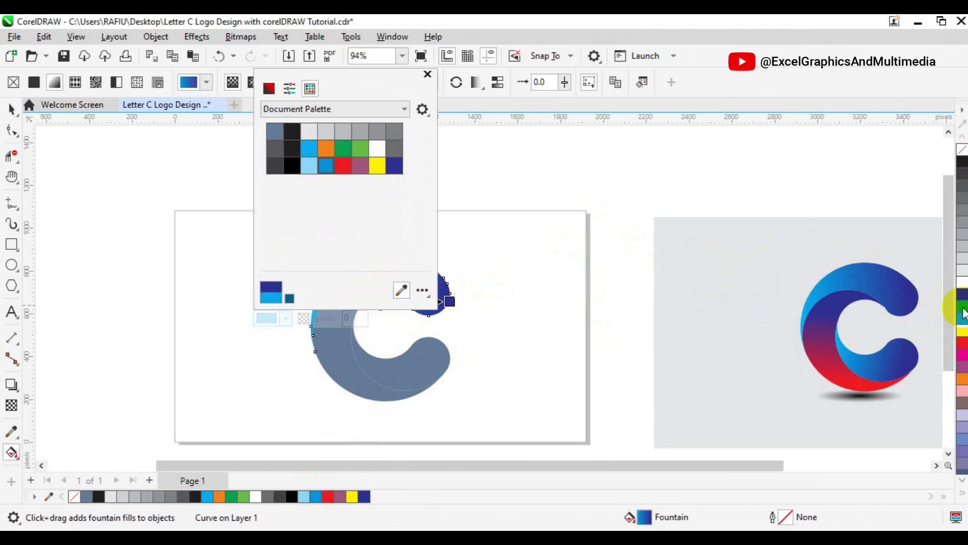
{"action": "left_click", "coordinate": [440, 348]}
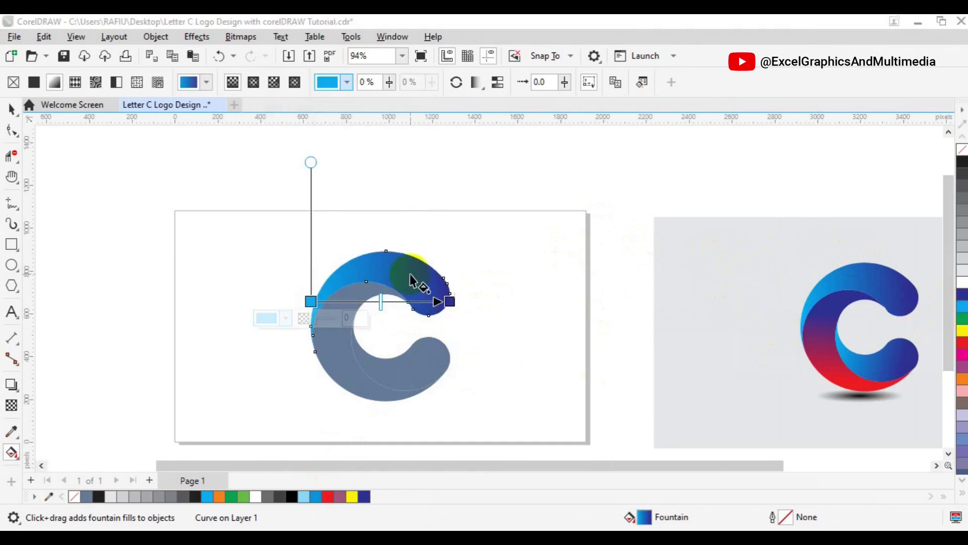
Redraw the upper arc's fountain fill as a shorter, nearly horizontal gradient running from its left shoulder toward its upper right
{"action": "left_click", "coordinate": [354, 276]}
{"action": "left_click_drag", "start_coordinate": [354, 276], "coordinate": [412, 273]}
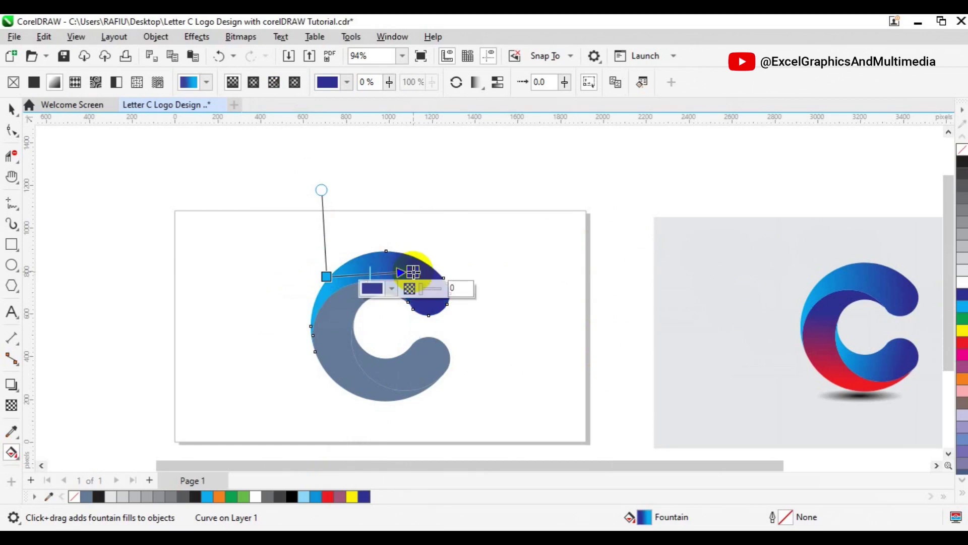
Copy the upper arc's fountain fill to the middle crescent and redraw it running upward from the crescent's lower left
{"action": "left_click", "coordinate": [344, 358]}
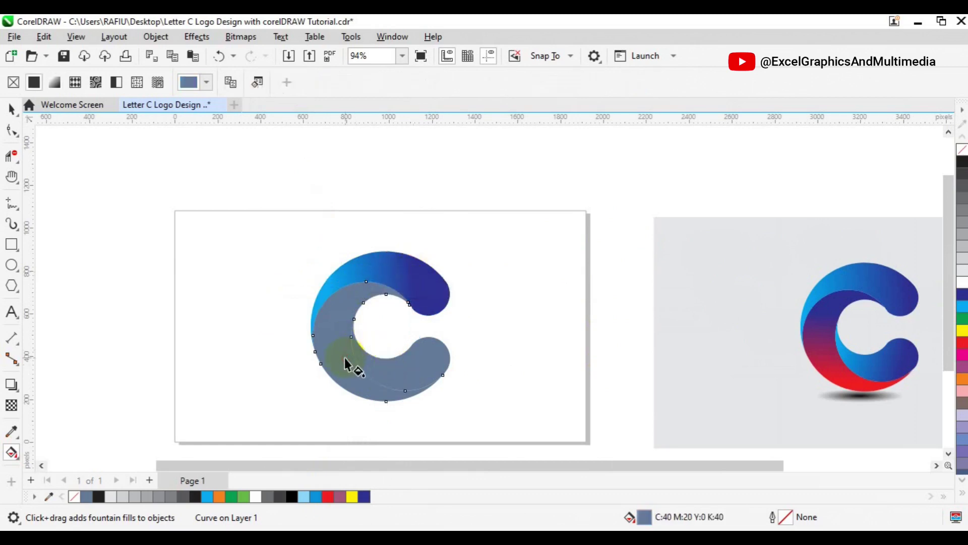
{"action": "left_click", "coordinate": [227, 87]}
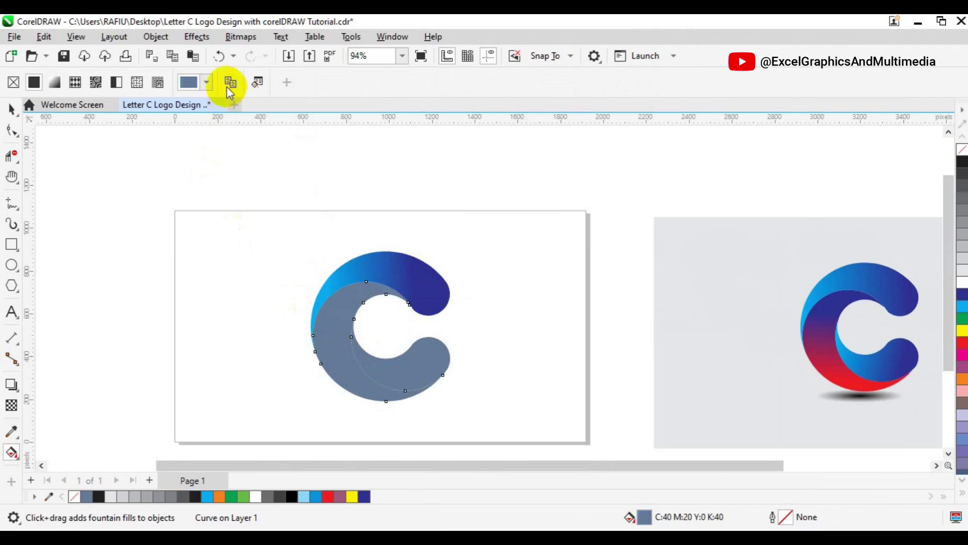
{"action": "left_click", "coordinate": [337, 269]}
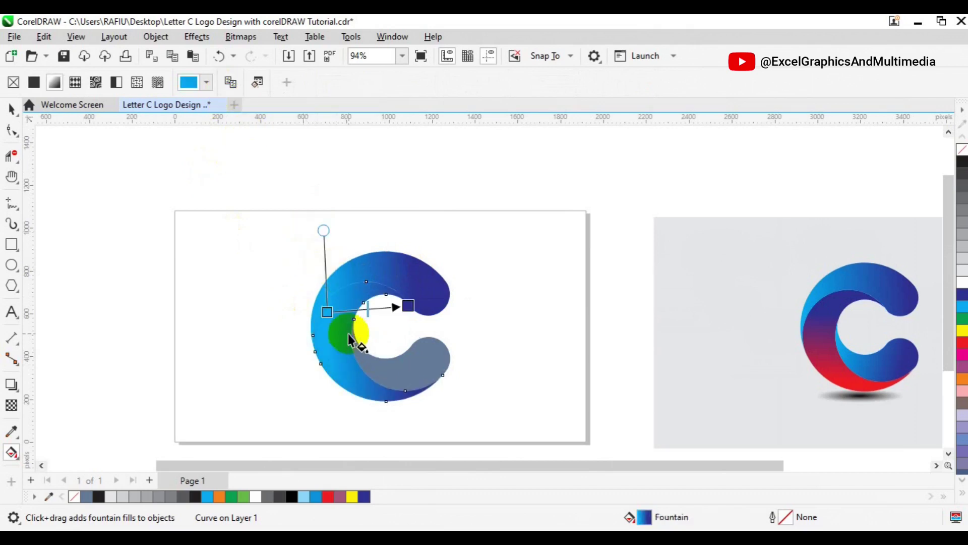
{"action": "mouse_move", "coordinate": [336, 325]}
{"action": "left_mouse_down"}
{"action": "mouse_move", "coordinate": [352, 389]}
{"action": "mouse_move", "coordinate": [333, 323]}
{"action": "left_mouse_up"}
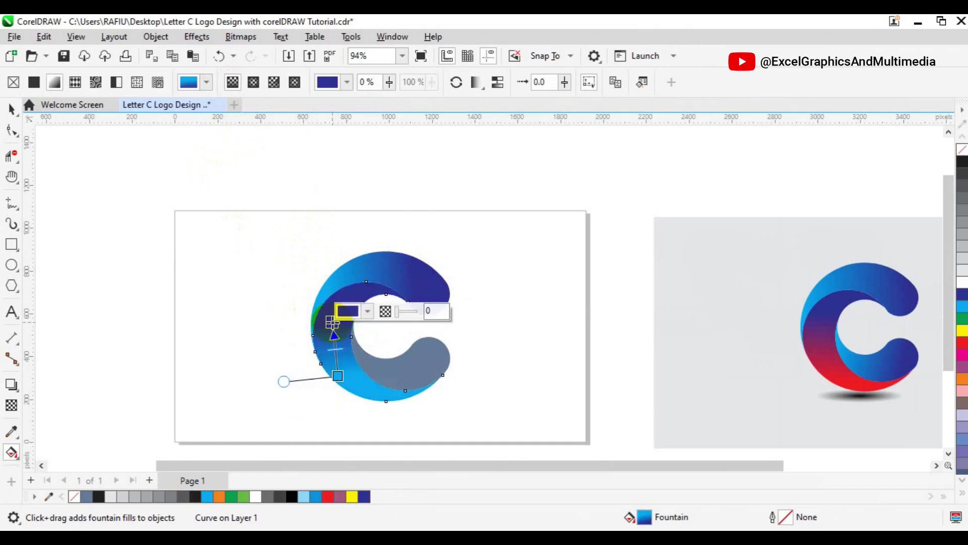
Set the lower start node of the middle crescent's fountain fill to red from the CMYK Palette
{"action": "left_click", "coordinate": [338, 376]}
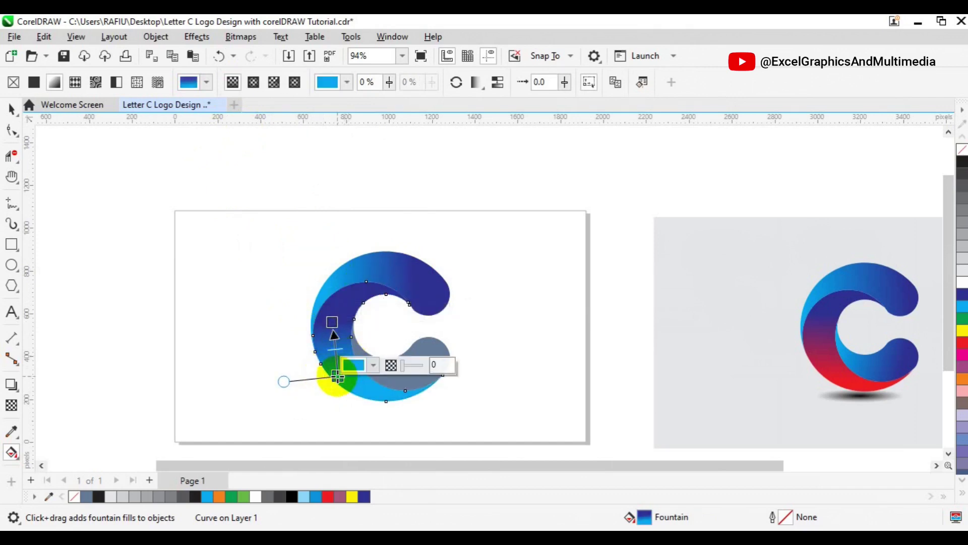
{"action": "left_click", "coordinate": [372, 365]}
{"action": "left_click", "coordinate": [475, 197]}
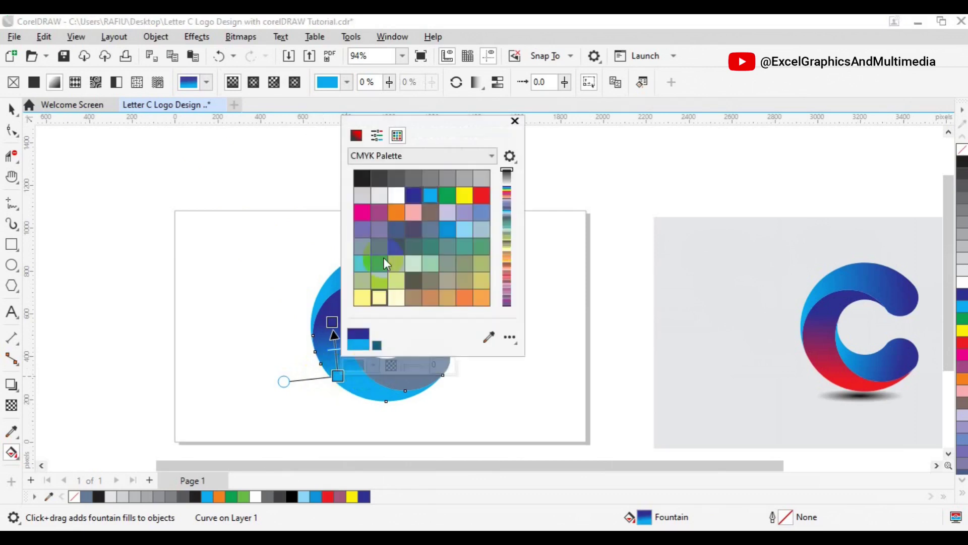
{"action": "left_click", "coordinate": [476, 195]}
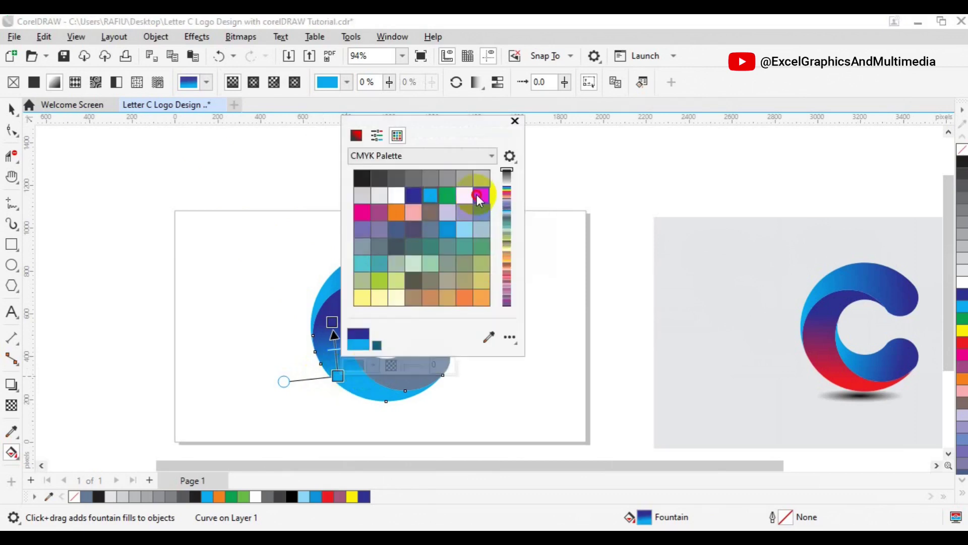
{"action": "left_click", "coordinate": [480, 198]}
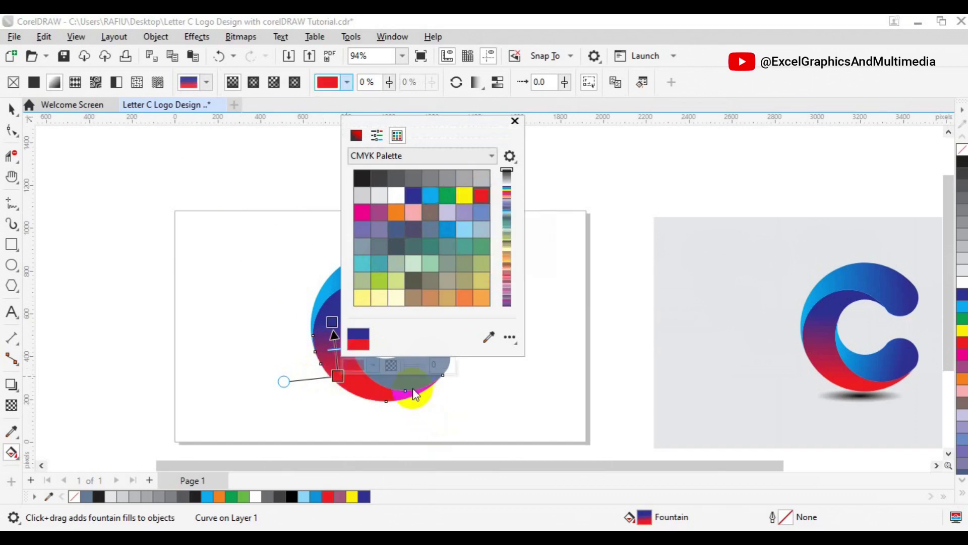
{"action": "left_click", "coordinate": [411, 388]}
Copy the upper arc's blue fountain fill to the remaining gray lower arc of the C
{"action": "left_click", "coordinate": [430, 344]}
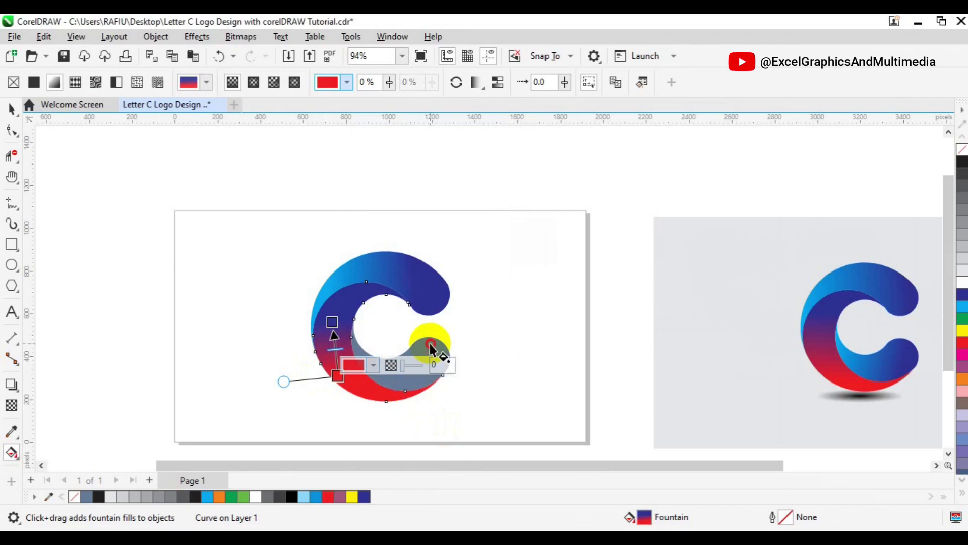
{"action": "left_click", "coordinate": [431, 348]}
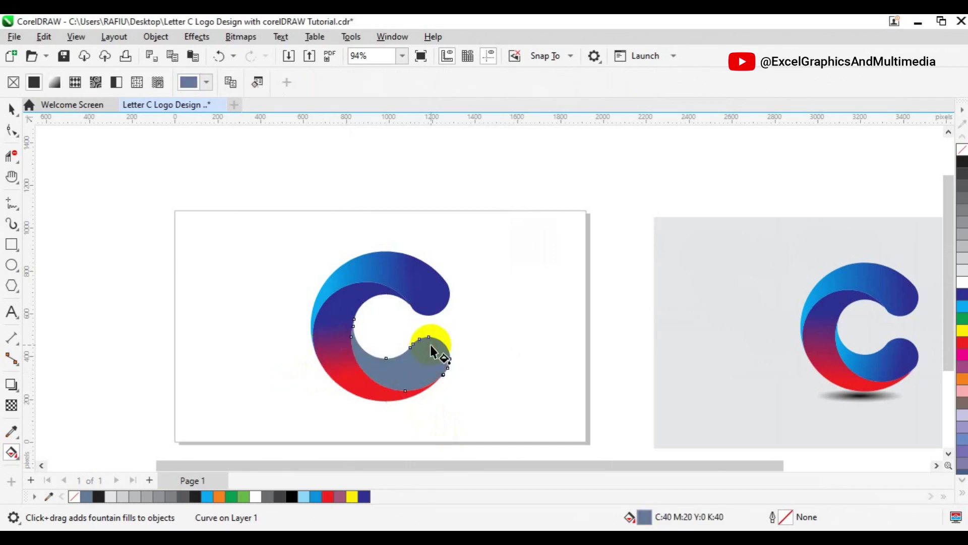
{"action": "left_click", "coordinate": [230, 84]}
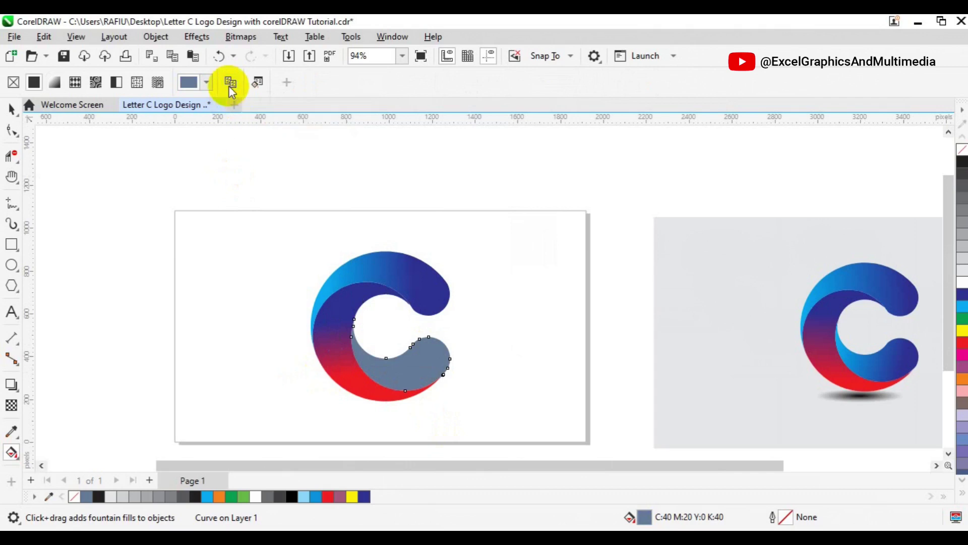
{"action": "left_click", "coordinate": [344, 275]}
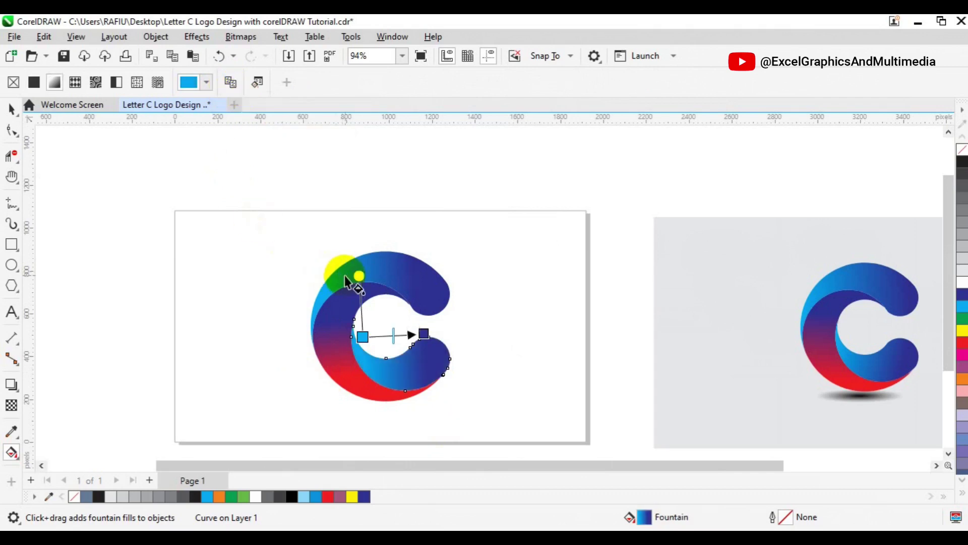
Group the three colored shapes and scale the C down around its center to about 529 × 569 px
{"action": "left_click", "coordinate": [9, 111]}
{"action": "left_click_drag", "start_coordinate": [216, 182], "coordinate": [506, 425]}
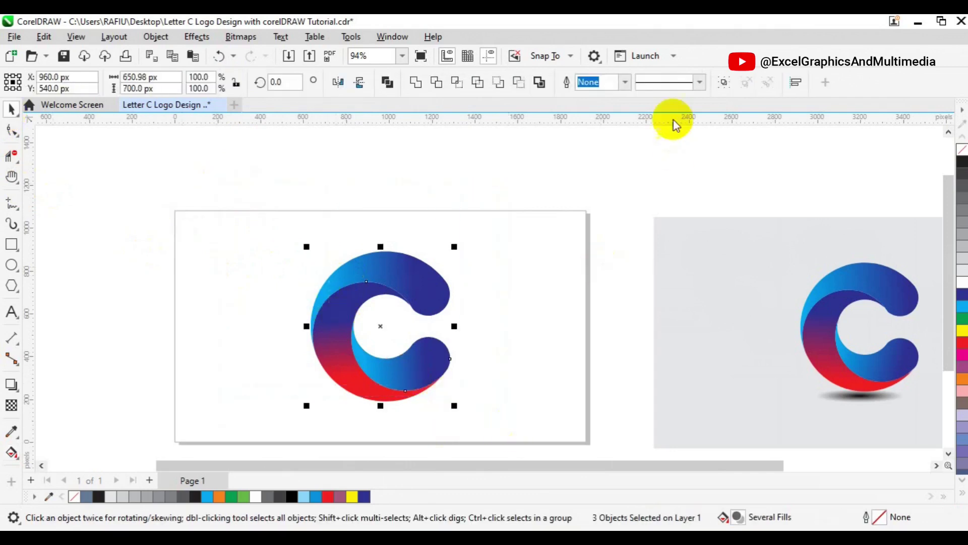
{"action": "left_click", "coordinate": [724, 85]}
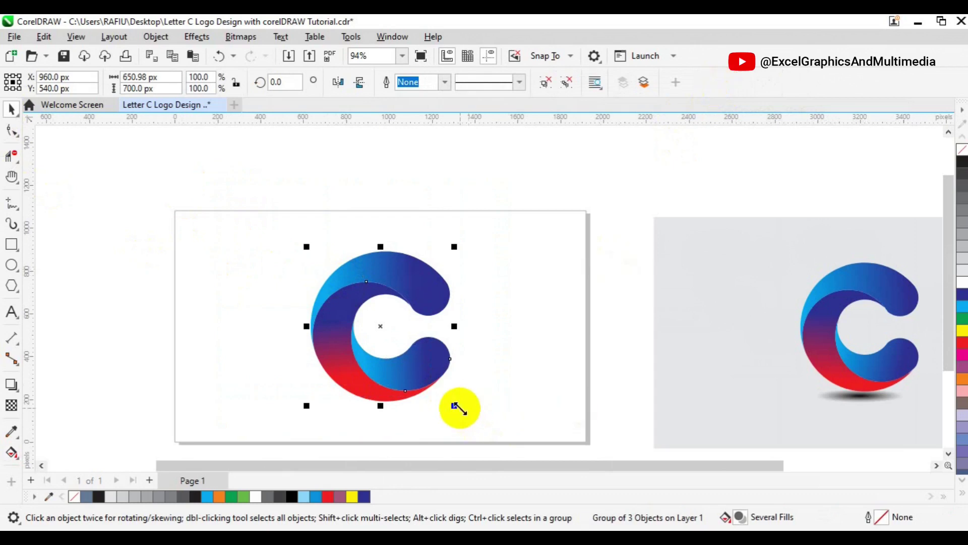
{"action": "left_click_drag", "start_coordinate": [454, 406], "coordinate": [443, 394]}
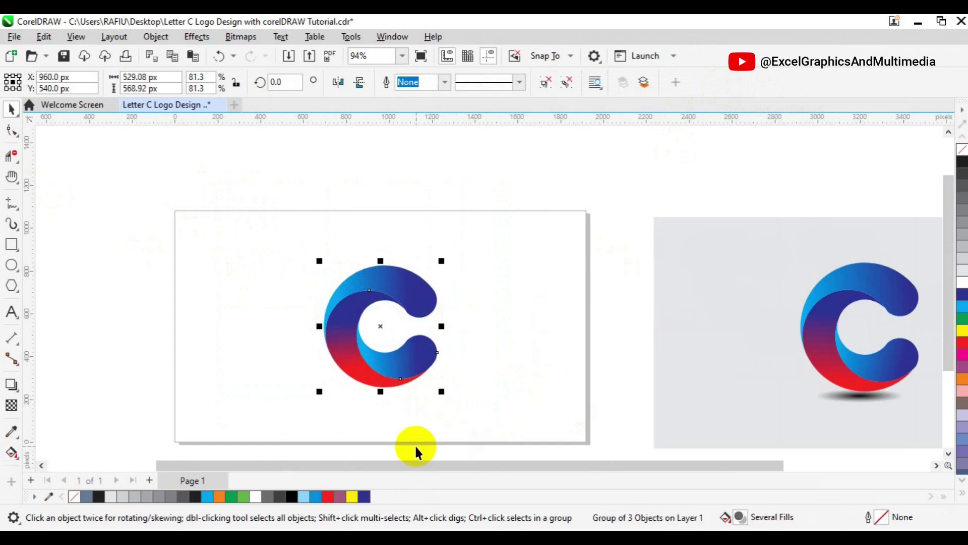
{"action": "left_click", "coordinate": [420, 412]}
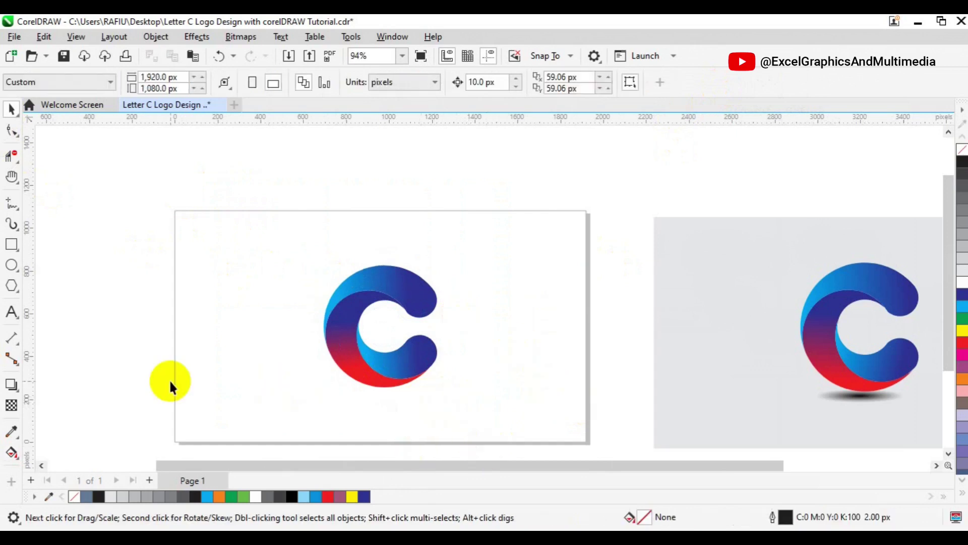
Draw a flat ellipse about 434 × 33 px just below the C, filled with black and without an outline
{"action": "left_click", "coordinate": [10, 267]}
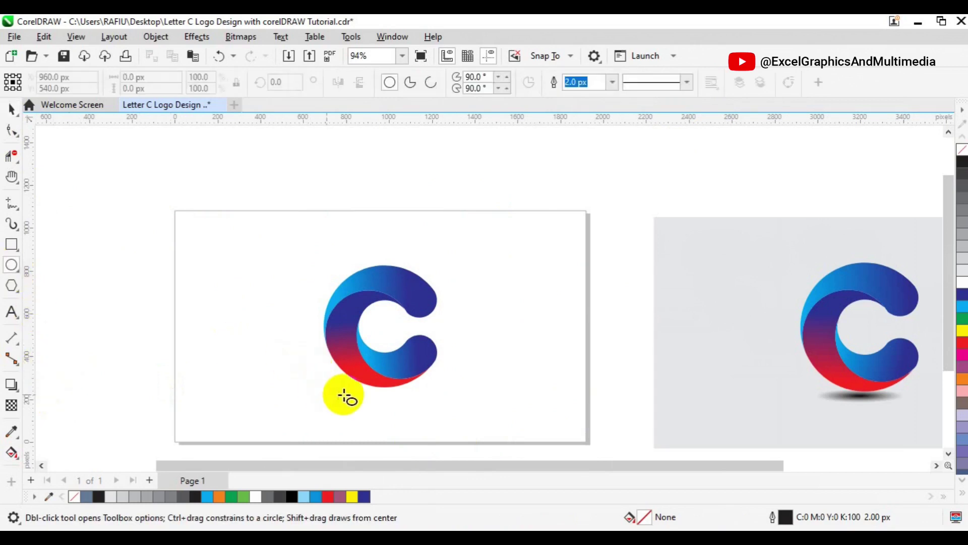
{"action": "left_click_drag", "start_coordinate": [344, 396], "coordinate": [437, 401]}
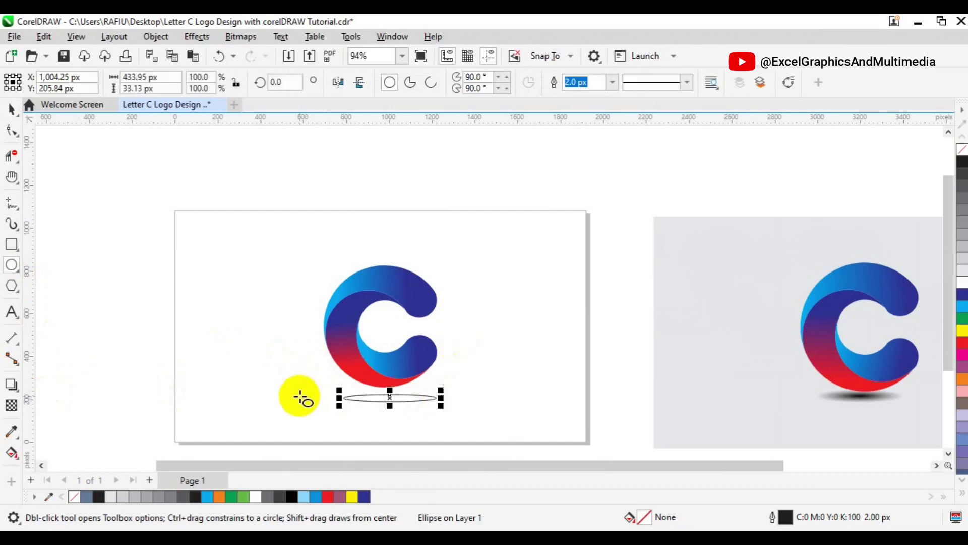
{"action": "left_click", "coordinate": [295, 496]}
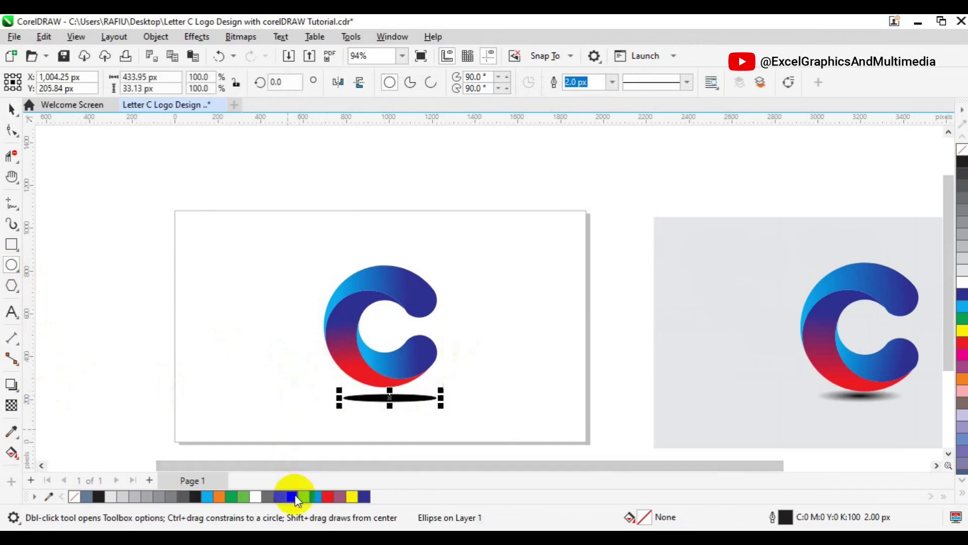
{"action": "right_click", "coordinate": [74, 498]}
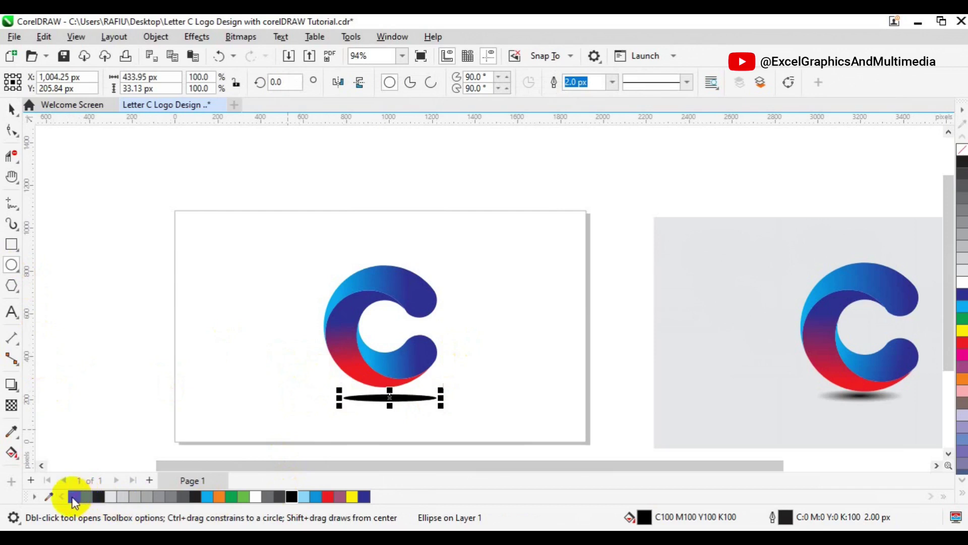
Apply an elliptical fountain transparency to the black ellipse so it fades outward like a soft shadow
{"action": "left_click", "coordinate": [11, 410]}
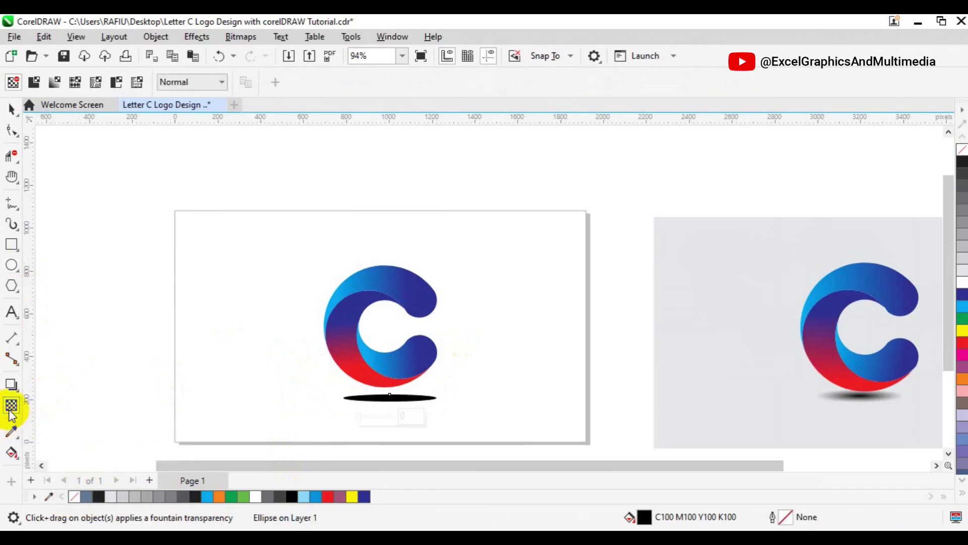
{"action": "left_click", "coordinate": [55, 82]}
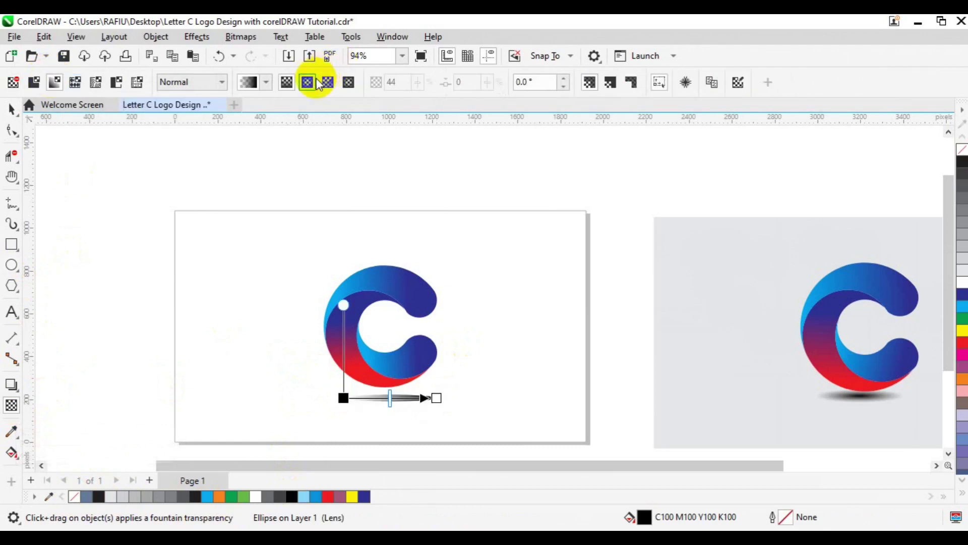
{"action": "left_click", "coordinate": [312, 82]}
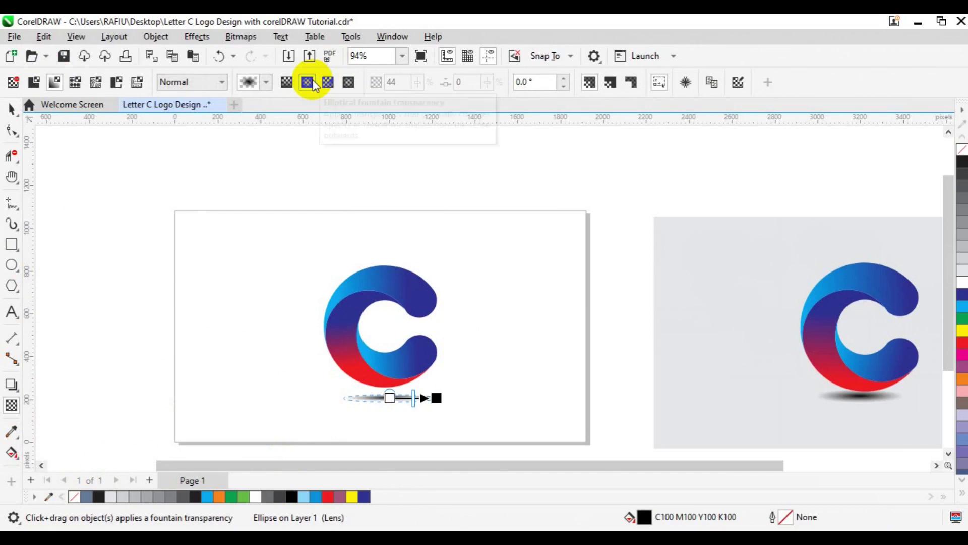
{"action": "left_click", "coordinate": [11, 109]}
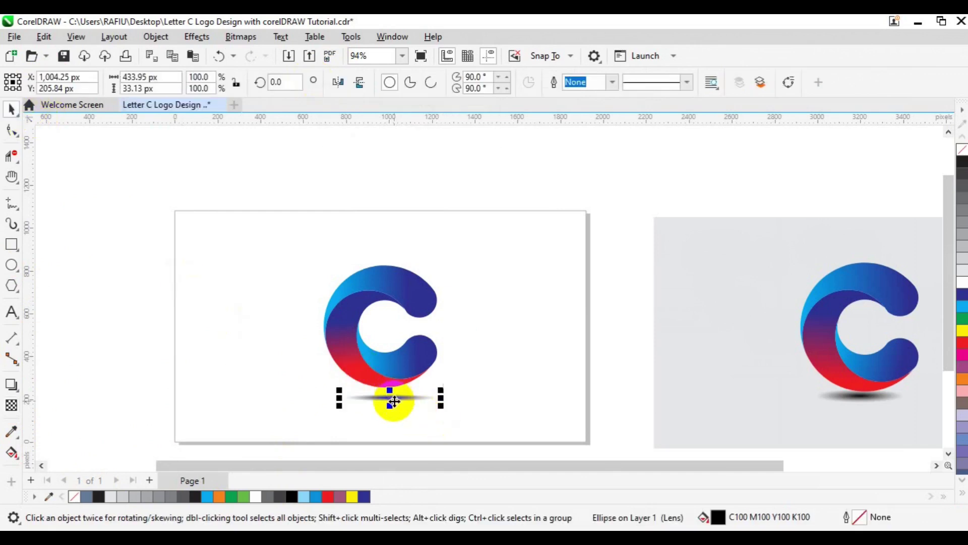
Move the shadow ellipse up 20 px toward the C and align it centered horizontally with the C
{"action": "key", "text": "Up"}
{"action": "key", "text": "Up"}
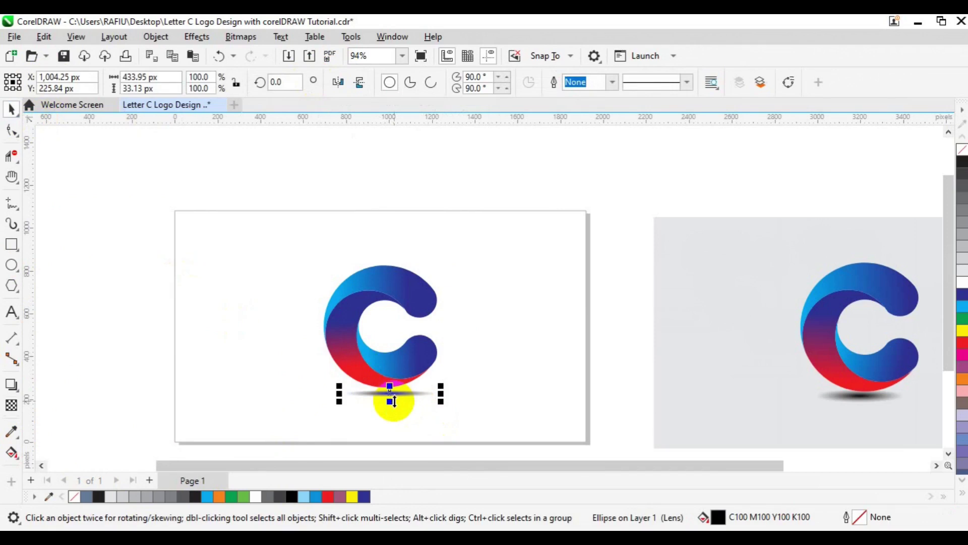
{"action": "left_click", "coordinate": [352, 361], "text": "shift"}
{"action": "key", "text": "c"}
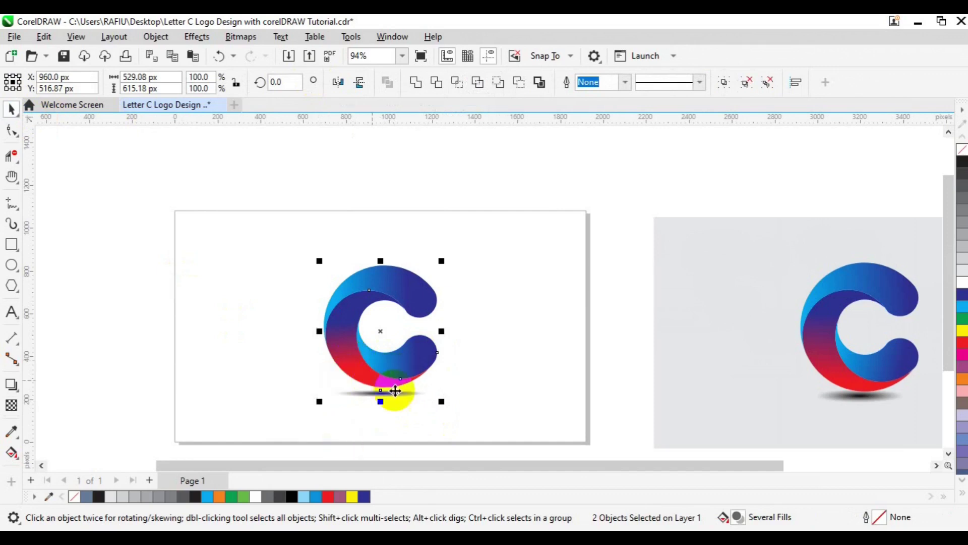
{"action": "left_click", "coordinate": [496, 371]}
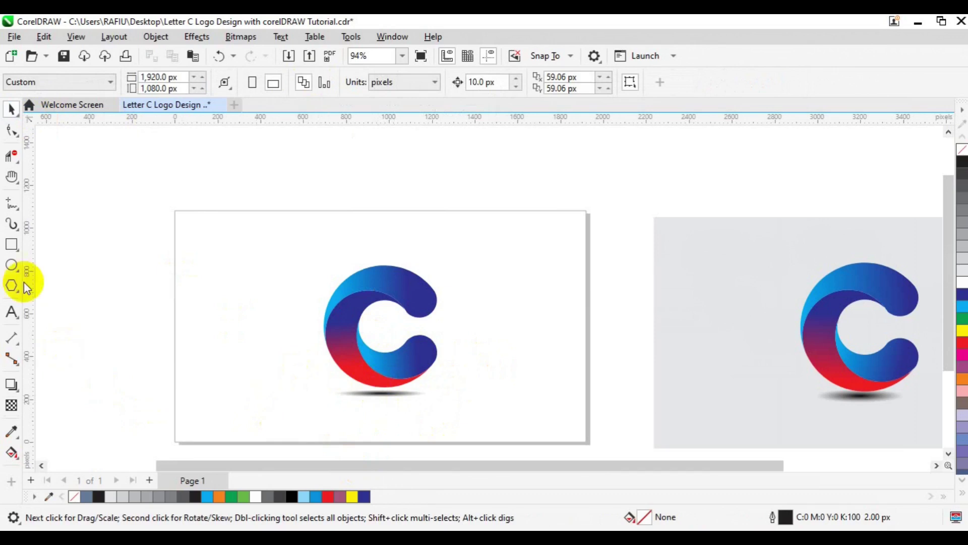
Add a page-sized 1,920 × 1,080 px background rectangle behind the logo, filled with 10% black and without an outline
{"action": "double_click", "coordinate": [9, 251]}
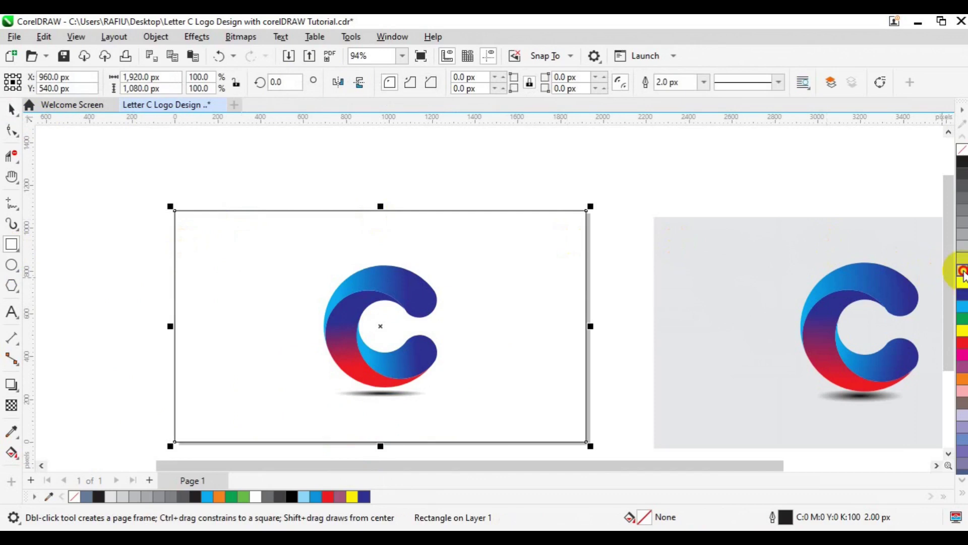
{"action": "left_click", "coordinate": [962, 272]}
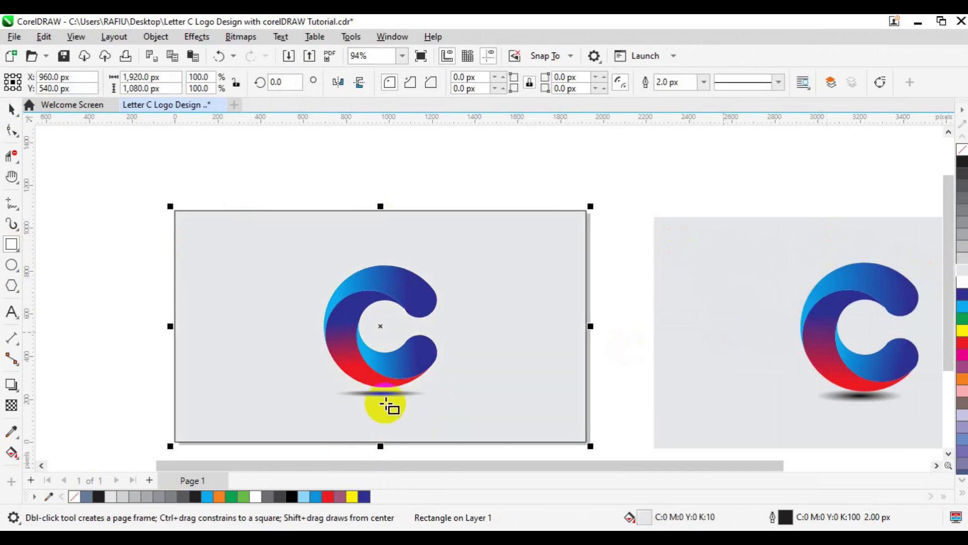
{"action": "right_click", "coordinate": [75, 497]}
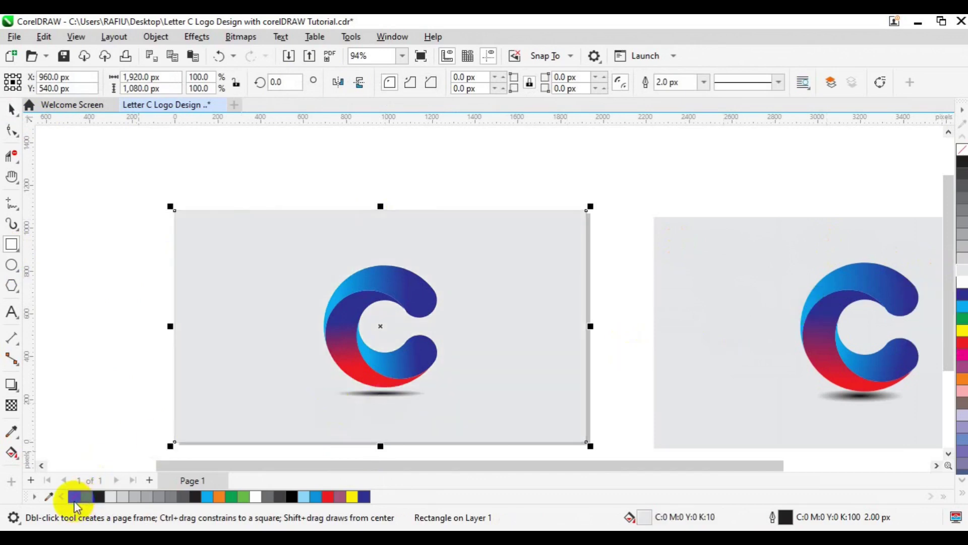
{"action": "left_click", "coordinate": [11, 114]}
{"action": "left_click", "coordinate": [112, 197]}
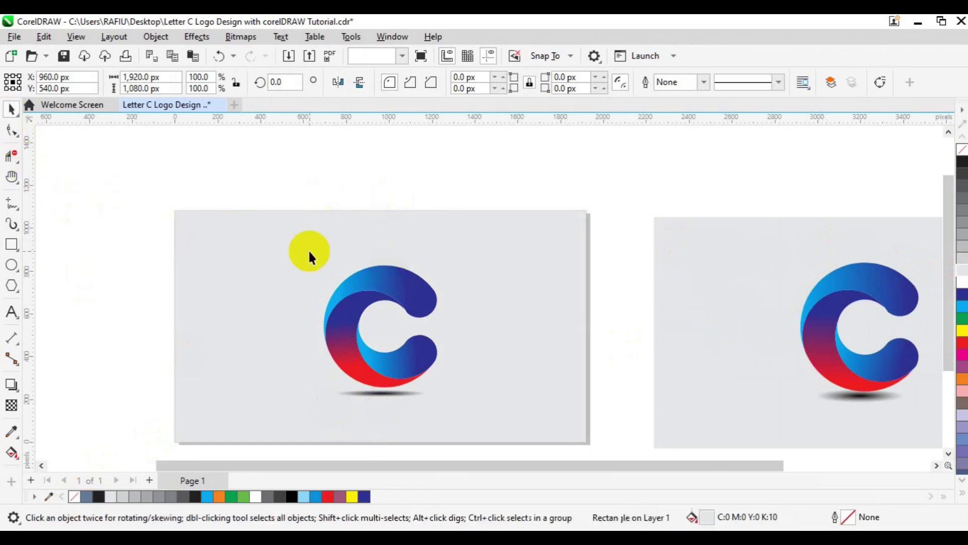
{"action": "scroll", "coordinate": [392, 323], "scroll_direction": "up", "scroll_amount": 2}
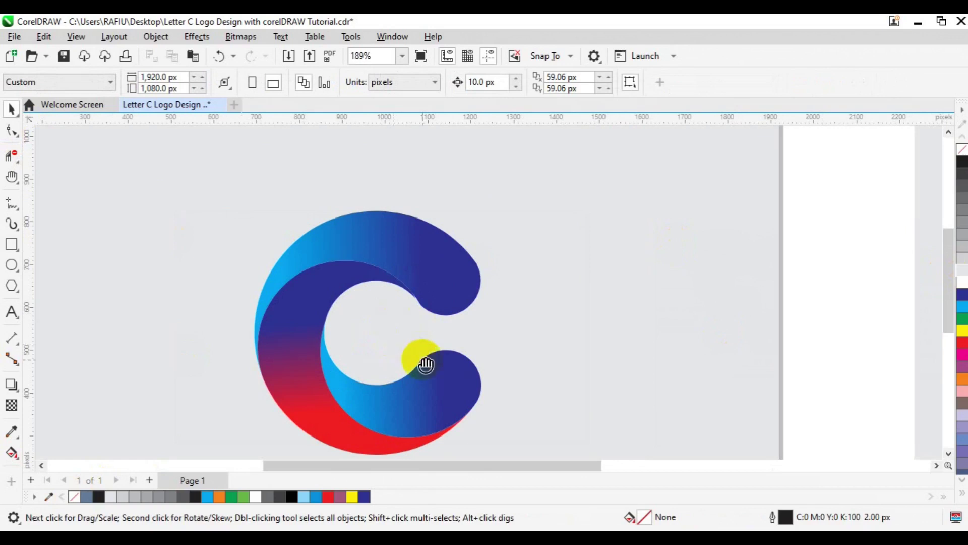
{"action": "key", "text": "h"}
{"action": "left_click_drag", "start_coordinate": [428, 388], "coordinate": [497, 328]}
{"action": "key", "text": "space"}
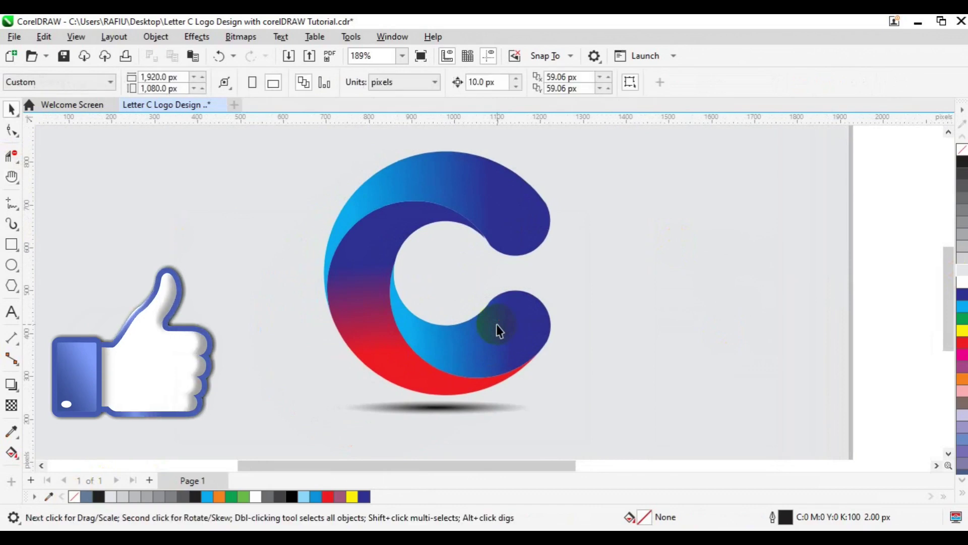